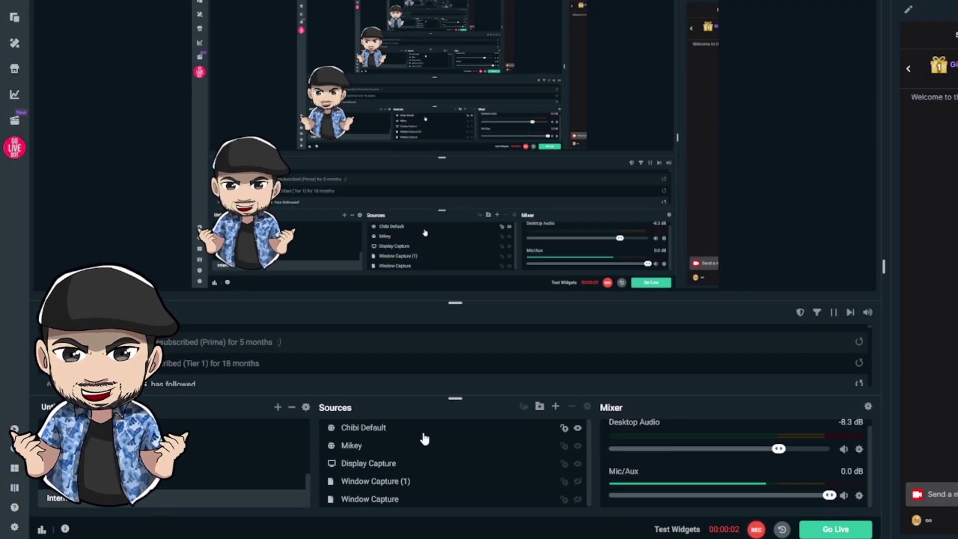
Replace the custom CSS of the Chibi Default browser source with the copied code and save its settings.
double_click(423, 428)
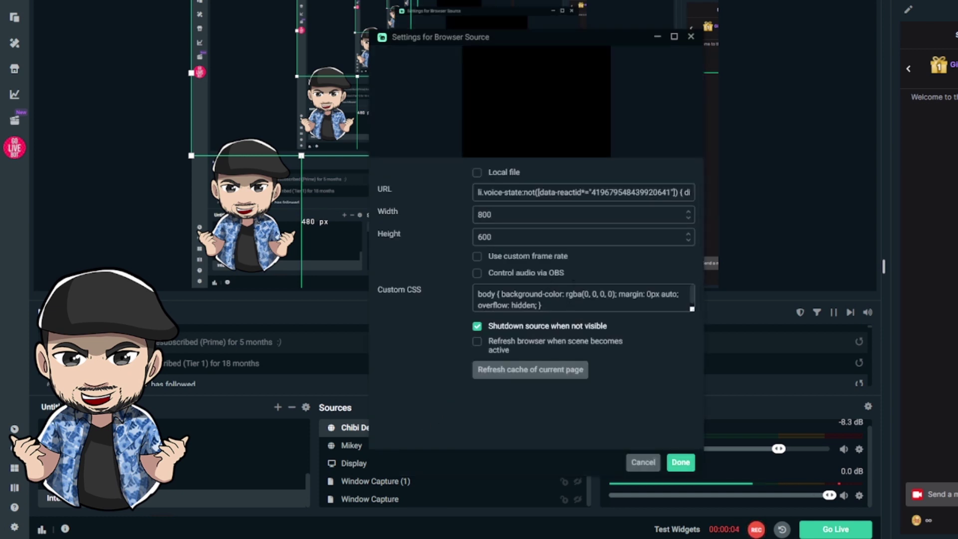
drag(545, 305, 437, 278)
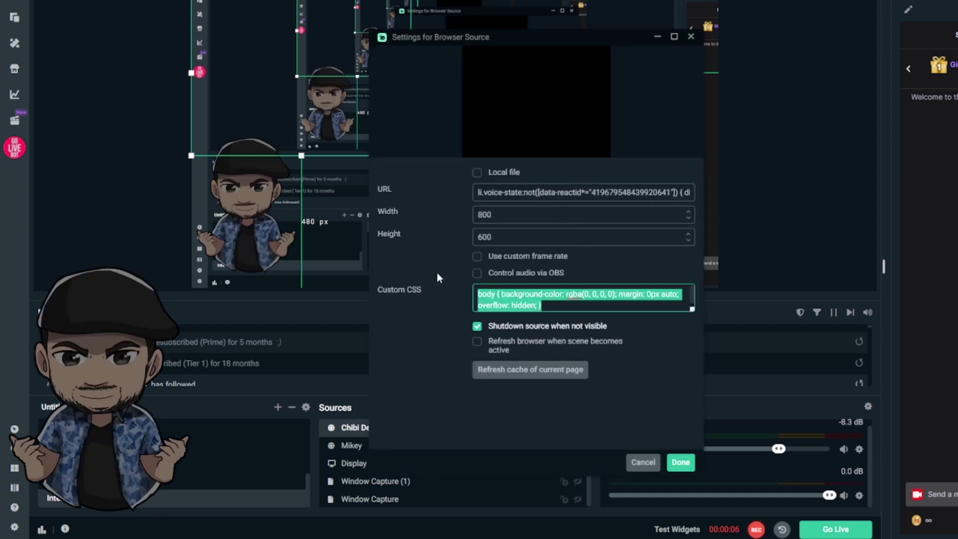
click(595, 300)
key(ctrl+v)
scroll(594, 300, up, 3)
scroll(594, 300, up, 5)
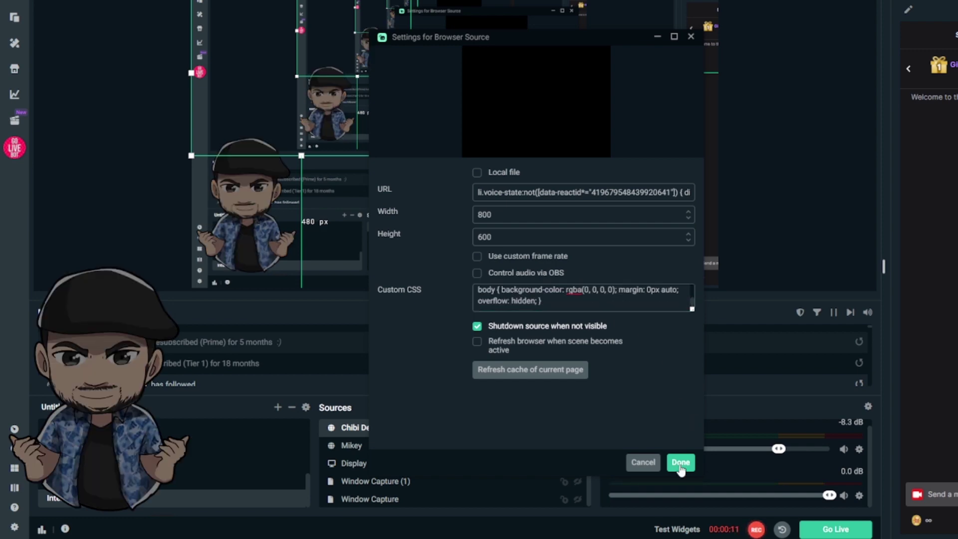
click(680, 461)
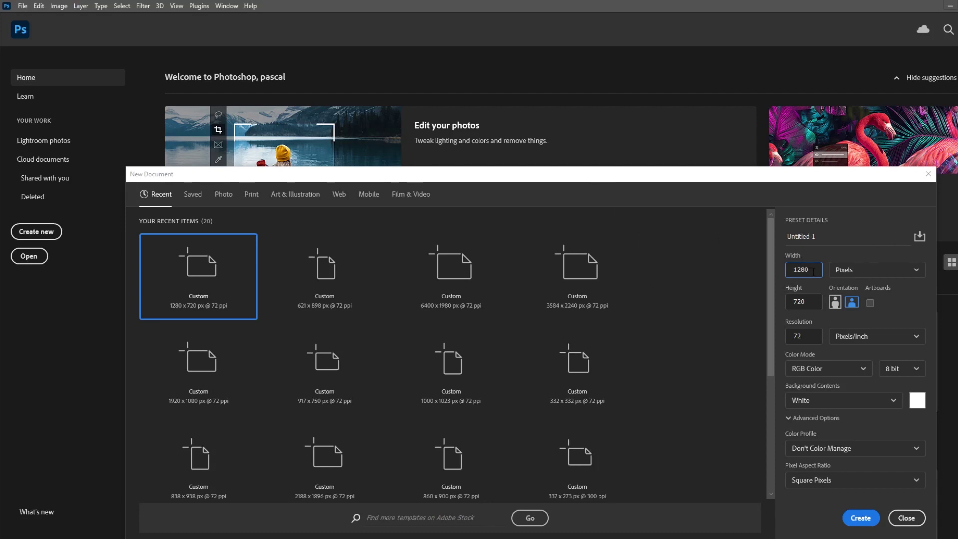
In Photoshop, create a new document 1920 px wide and 1080 px high at 72 pixels/inch.
click(813, 271)
text(19)
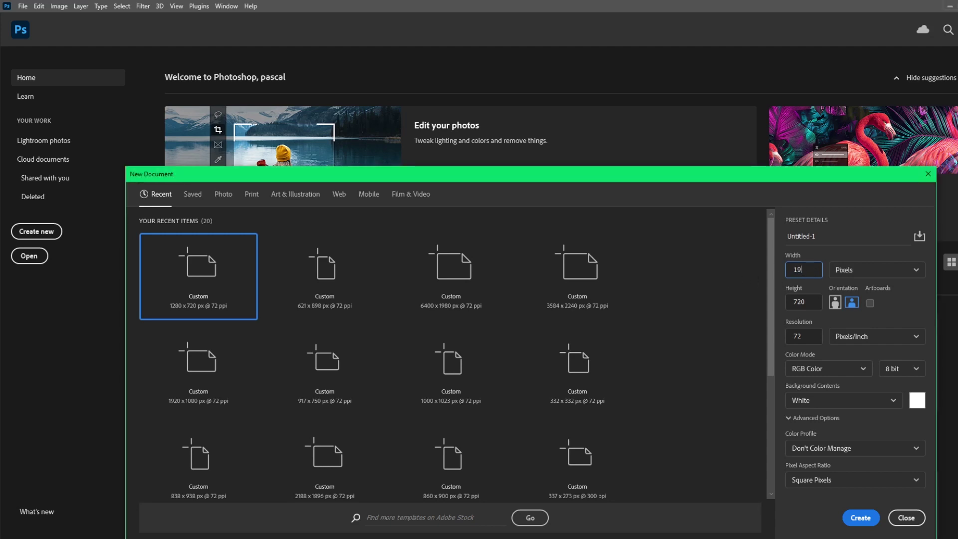
key(Tab)
click(798, 336)
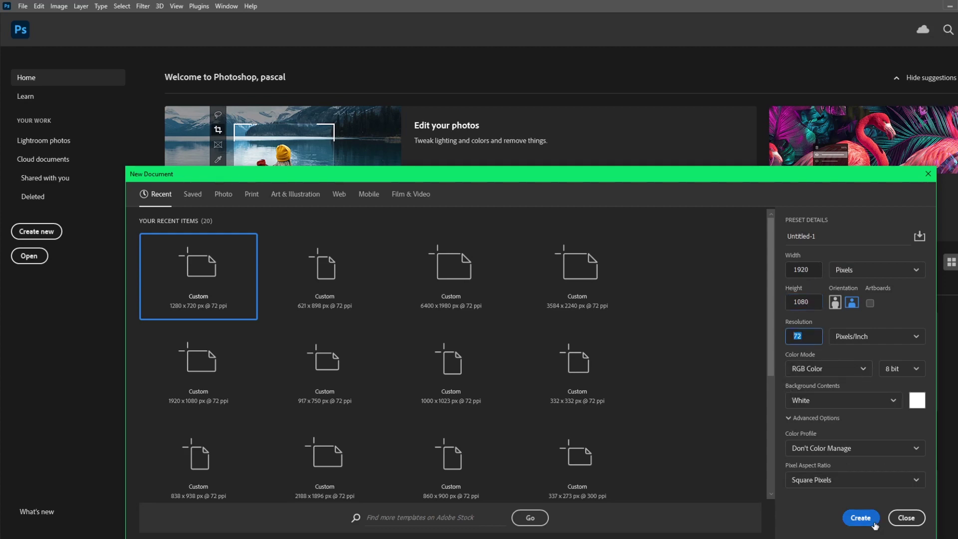
click(860, 518)
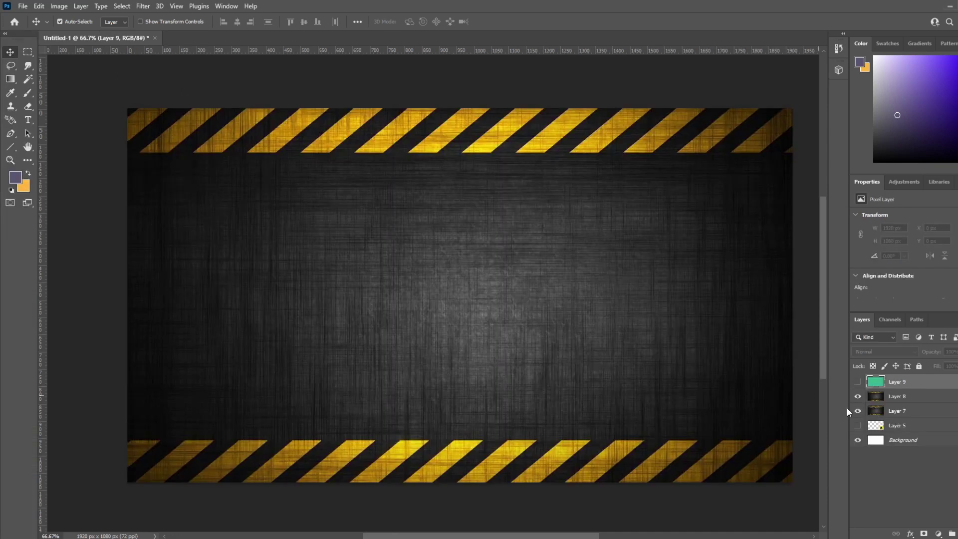
Show the green Layer 9, select it entirely and scale it to about 66% over the upper middle of the canvas.
click(858, 382)
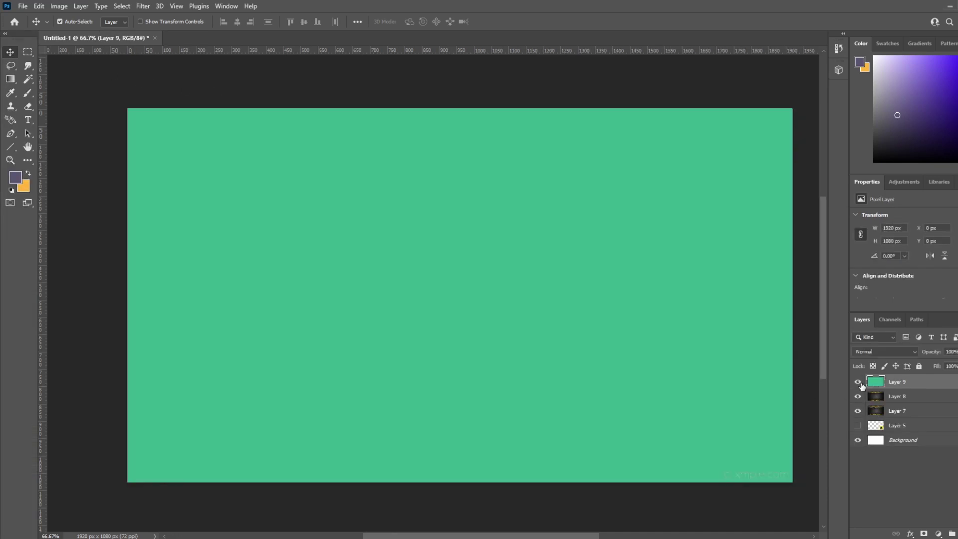
click(29, 53)
drag(126, 107, 813, 514)
right_click(693, 374)
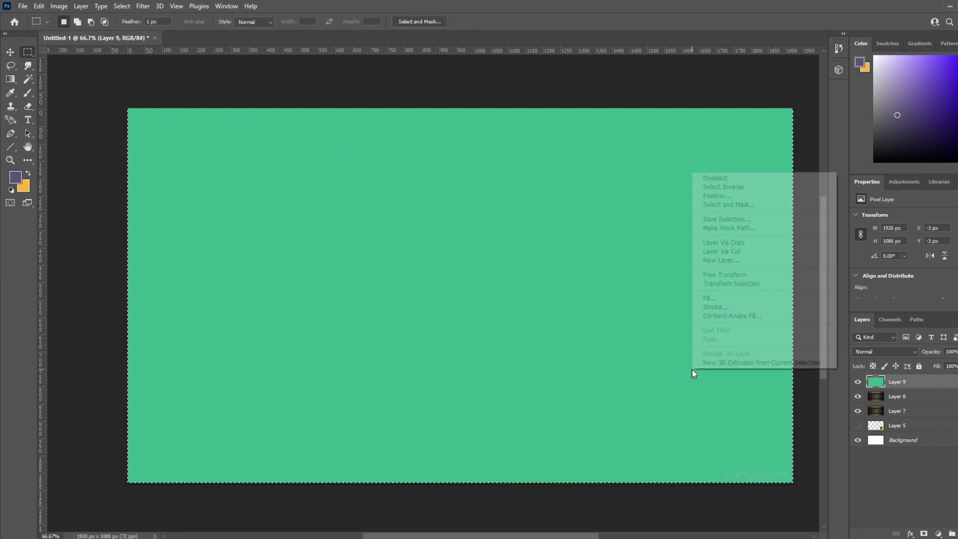
click(733, 277)
drag(793, 483, 566, 354)
mouse_move(500, 295)
mouse_down()
mouse_move(539, 310)
mouse_move(603, 310)
mouse_move(499, 293)
mouse_up()
mouse_move(589, 354)
mouse_down()
mouse_move(626, 370)
mouse_move(617, 380)
mouse_move(582, 359)
mouse_up()
drag(529, 246, 621, 266)
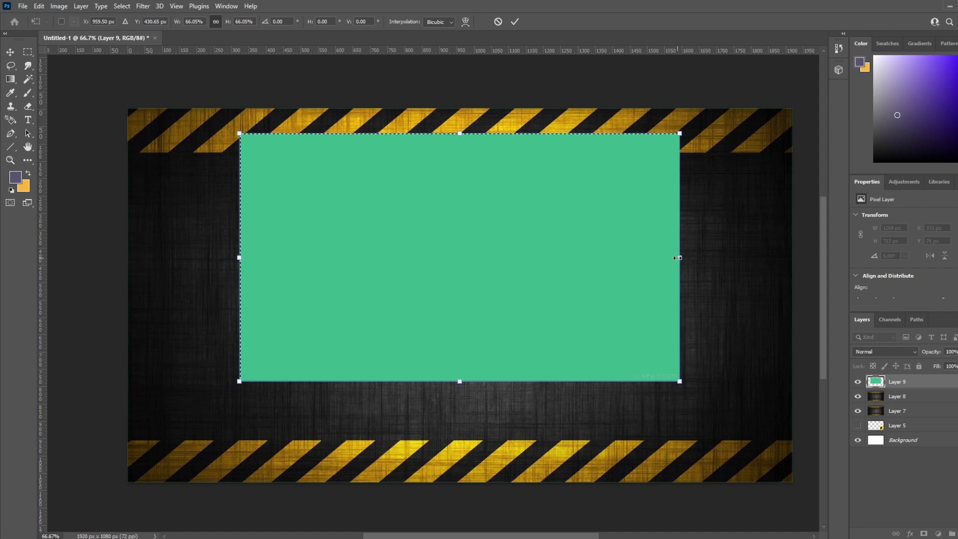
Reshape the green rectangle to about 1201 by 773 px, placed at about X 359 px and Y 18 px.
drag(677, 257, 622, 259)
drag(623, 133, 671, 129)
drag(597, 175, 603, 175)
click(27, 52)
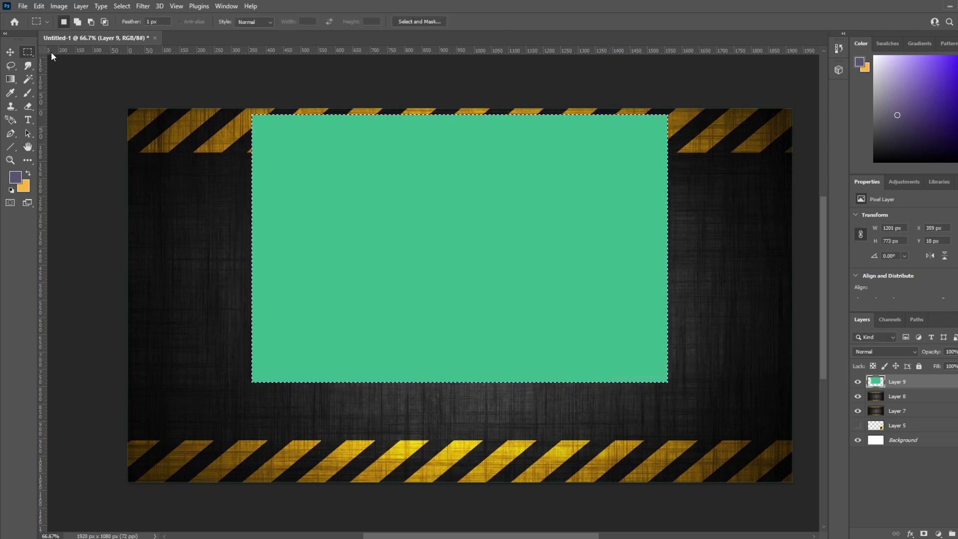
Transform the selection into an upright strip about 384 by 701 px and move it to the canvas's right edge.
right_click(365, 175)
click(429, 277)
drag(252, 248, 534, 248)
drag(601, 114, 601, 127)
drag(601, 381, 601, 369)
click(28, 52)
drag(549, 190, 673, 182)
Narrow the strip selection to clear the large rectangle and paint it with the sampled green using the Brush tool.
right_click(676, 188)
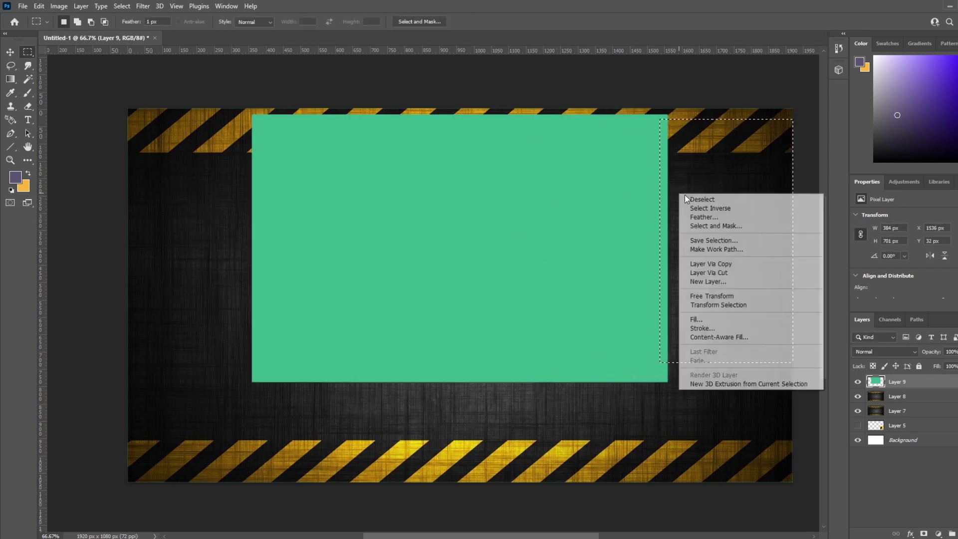
click(699, 305)
drag(660, 239, 703, 248)
click(28, 54)
click(12, 95)
click(269, 140)
click(27, 93)
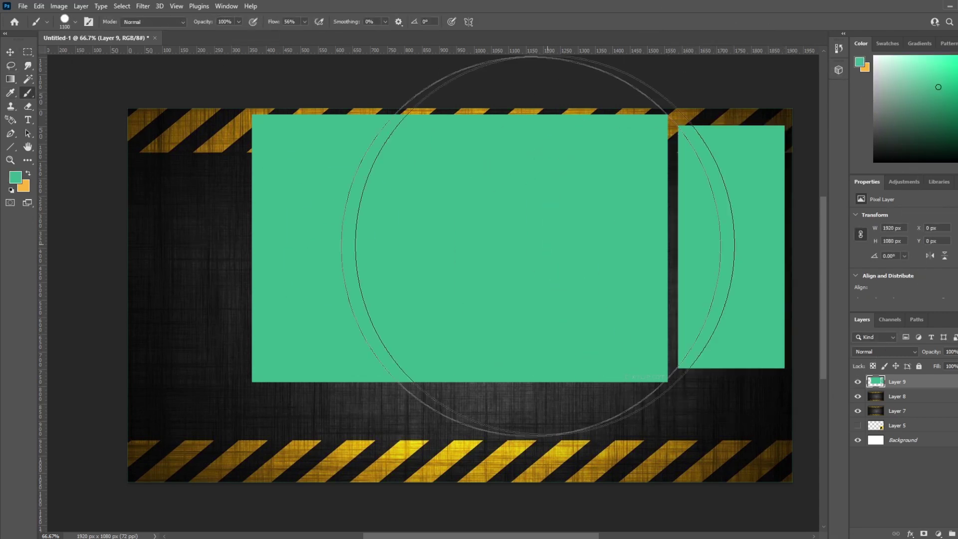
Cut the areas of both green rectangles out of Layers 8 and 7 using the Magic Wand and hide Layer 9.
key(w)
shift+click(652, 214)
click(948, 405)
shift+click(942, 416)
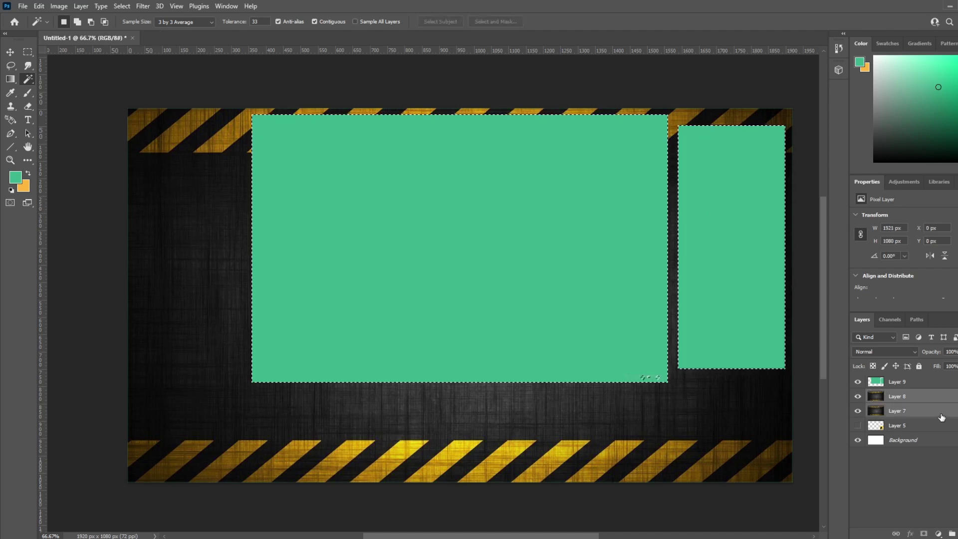
click(914, 401)
key(Delete)
click(915, 409)
key(Delete)
click(883, 387)
click(858, 382)
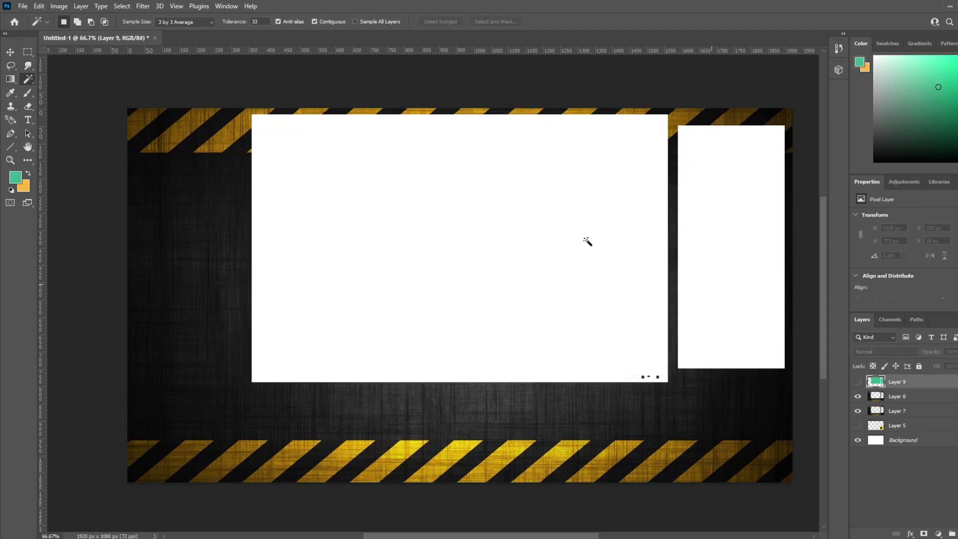
Erase the leftover specks in the large opening's lower-right corner from Layers 8 and 7 with a marquee of about 444 by 256 px.
key(m)
drag(515, 295, 666, 382)
click(942, 397)
key(Delete)
click(942, 409)
key(Delete)
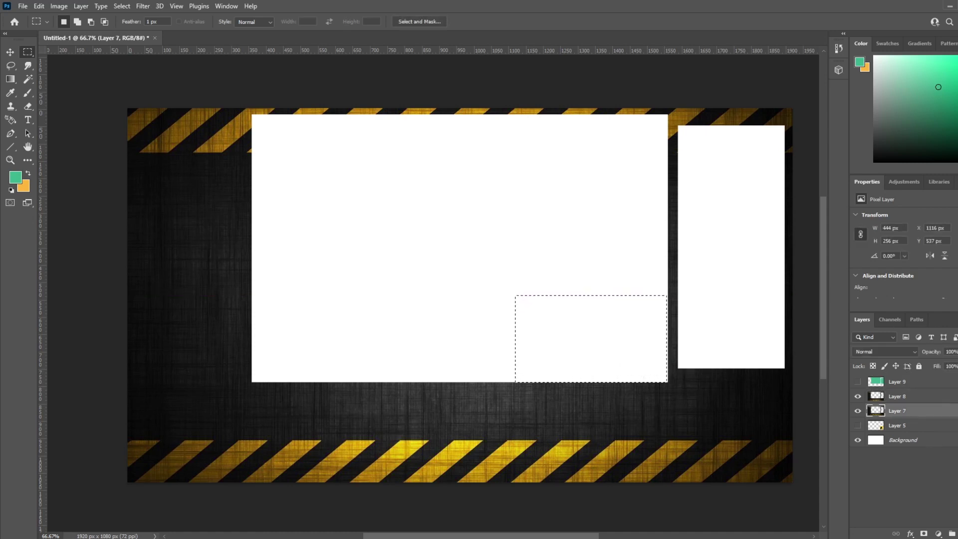
Delete the Background layer and bring the hidden yellow warning plate on Layer 5 into the large opening.
drag(942, 439, 955, 533)
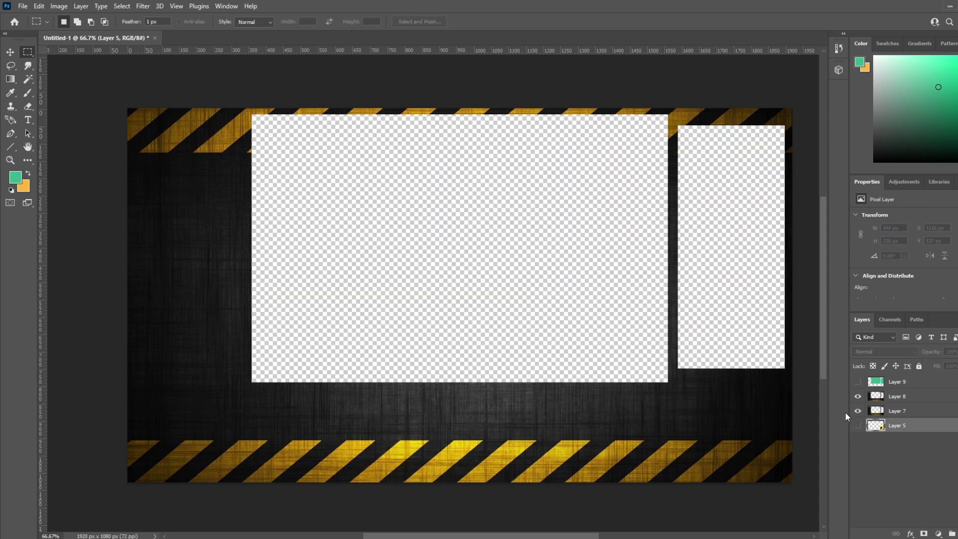
click(857, 425)
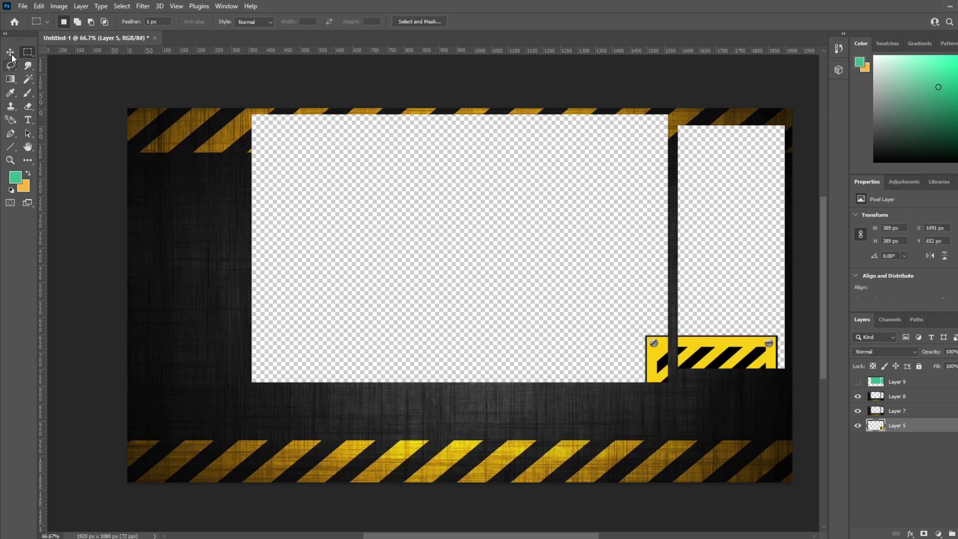
click(11, 52)
drag(684, 353, 509, 185)
click(676, 377)
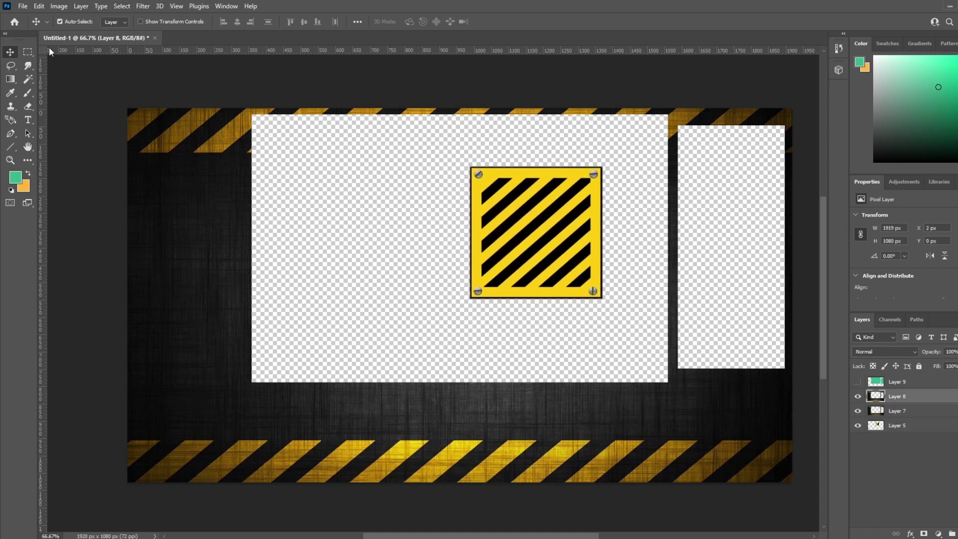
key(m)
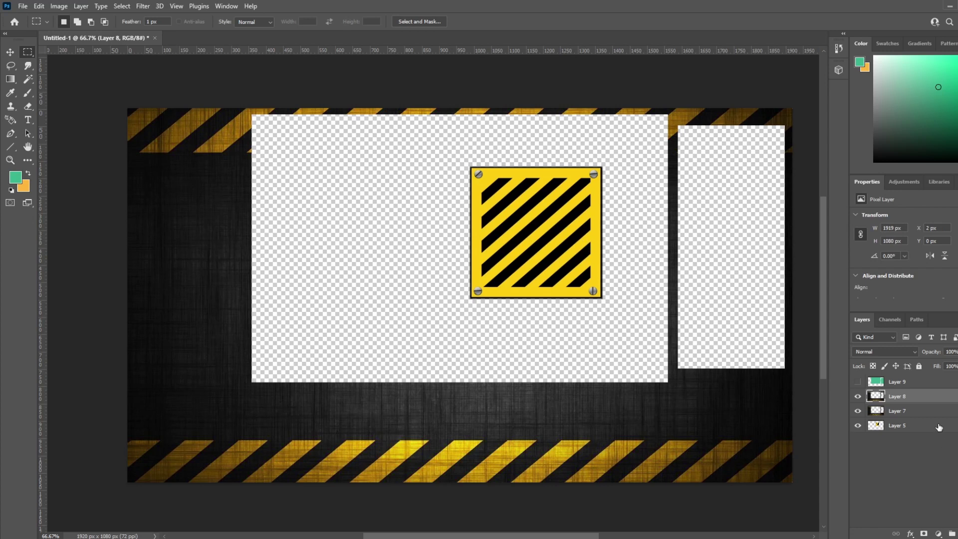
Reorder Layer 5 above Layer 8 and move the warning plate to about X 1189 px and Y 270 px.
click(938, 428)
click(10, 57)
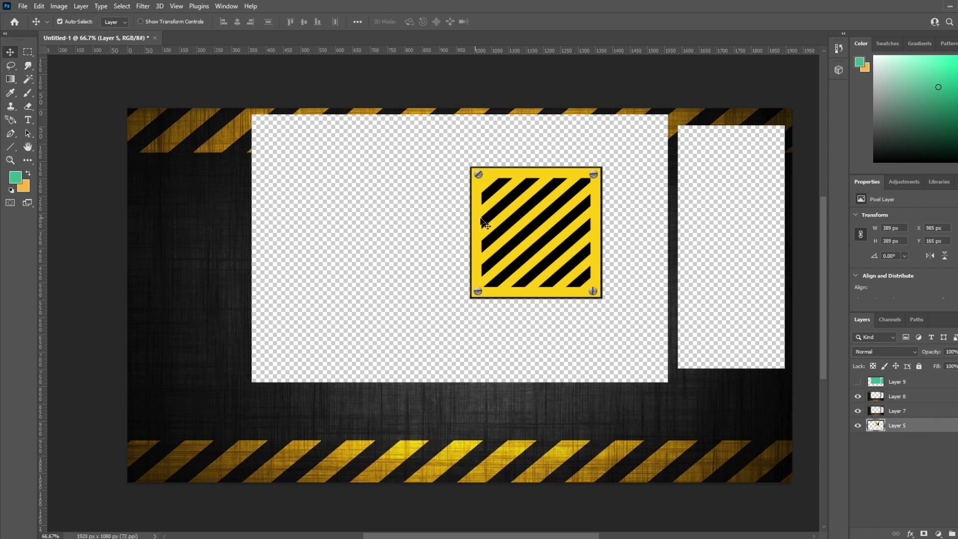
drag(917, 432, 916, 389)
drag(547, 229, 621, 270)
Add a horizontal guide at 540 px and a vertical guide through the canvas centre, and move the warning plate down and left.
drag(374, 66, 447, 295)
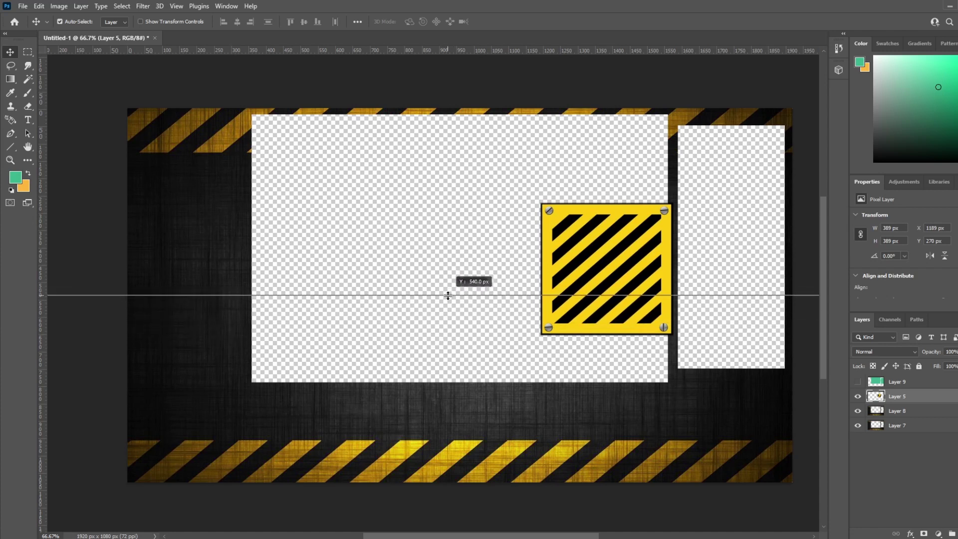
drag(43, 243, 458, 289)
drag(600, 273, 516, 343)
Shrink the warning plate with Free Transform and place it in the strip below the large opening.
click(25, 83)
click(721, 309)
right_click(672, 347)
click(698, 129)
click(28, 52)
key(ctrl+t)
drag(594, 294, 559, 330)
drag(514, 373, 367, 433)
Duplicate the warning plate into an evenly spaced row of five along the canvas's lower edge, plus a sixth in the upper-left corner.
click(10, 52)
key(ctrl+j)
drag(368, 433, 254, 433)
shift+click(382, 424)
shift+click(500, 418)
drag(501, 418, 501, 418)
shift+click(612, 442)
shift+click(723, 425)
drag(723, 426, 686, 421)
drag(573, 423, 187, 159)
Add a Color Overlay to the upper-left plate's layer and set its blend mode to Darken.
double_click(951, 399)
click(563, 271)
click(750, 171)
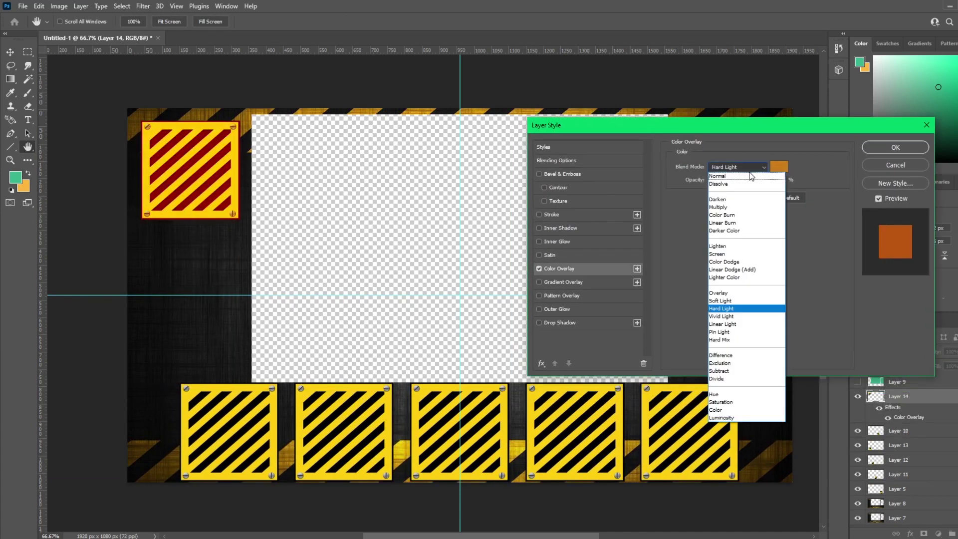
click(749, 171)
scroll(750, 172, up, 10)
scroll(749, 171, down, 9)
scroll(749, 171, up, 11)
Lower the Color Overlay's opacity, choose a darker overlay colour and apply the layer style to the upper-left plate.
click(778, 166)
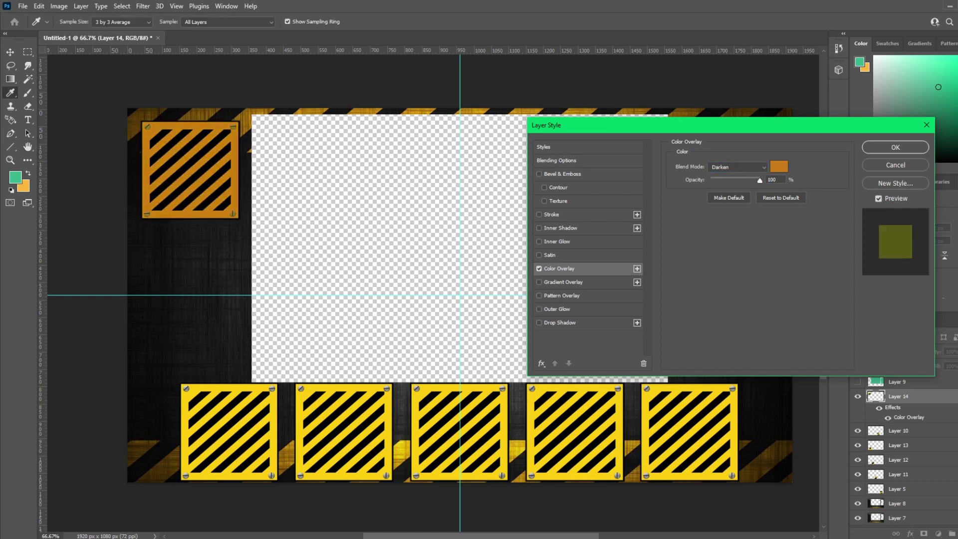
key(Escape)
scroll(749, 169, up, 2)
drag(759, 179, 732, 181)
click(778, 166)
drag(648, 279, 695, 338)
key(Return)
key(Return)
key(v)
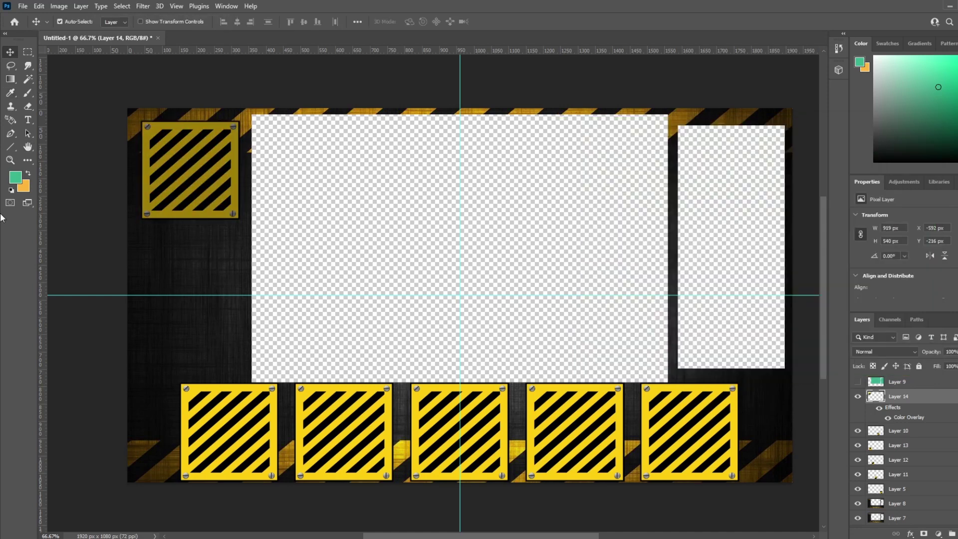
Draw a rectangular selection about 304 by 286 px beneath the upper-left warning plate.
click(28, 52)
drag(140, 255, 245, 354)
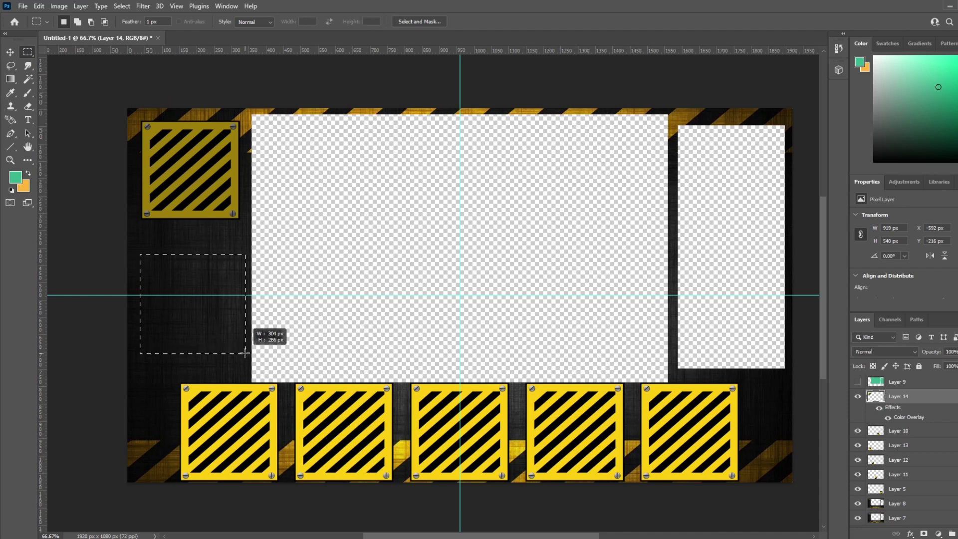
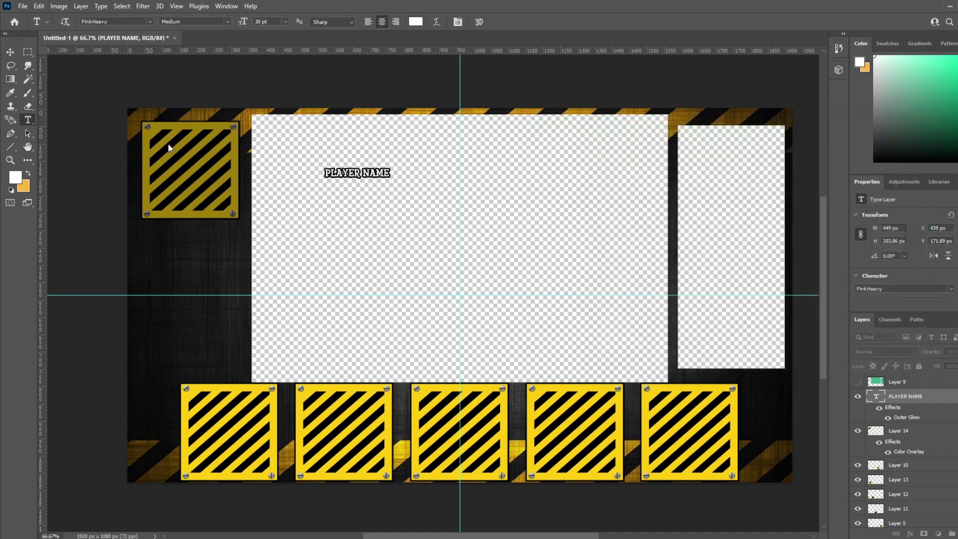
Move the PLAYER NAME text to the top of the first lower plate and place a copy on the second, adding further copies.
drag(359, 176, 229, 393)
key(ctrl+c)
key(ctrl+v)
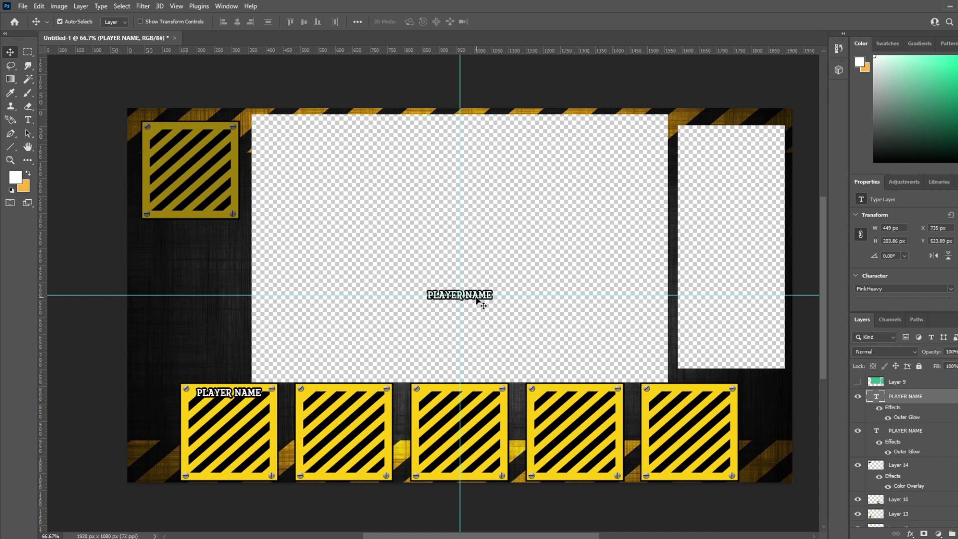
drag(476, 298, 358, 393)
key(ctrl+v)
key(ctrl+v)
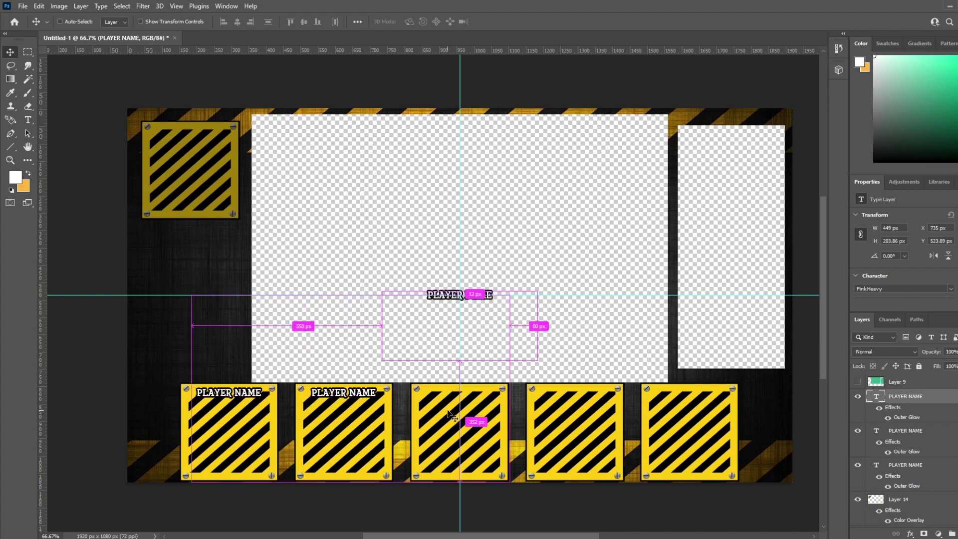
Raise the horizontal guide and place PLAYER NAME copies atop the three remaining lower plates, with a DM label on the upper-left plate.
click(489, 304)
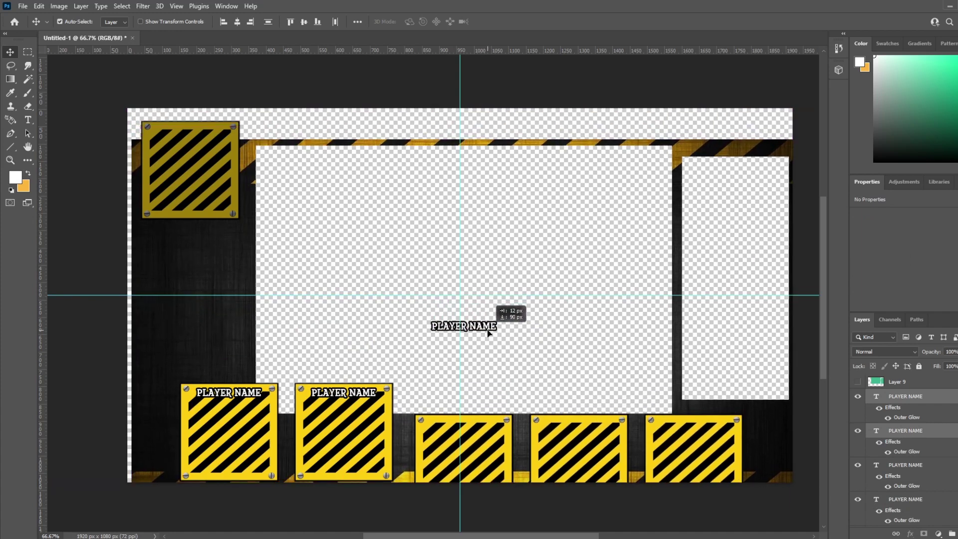
click(505, 303)
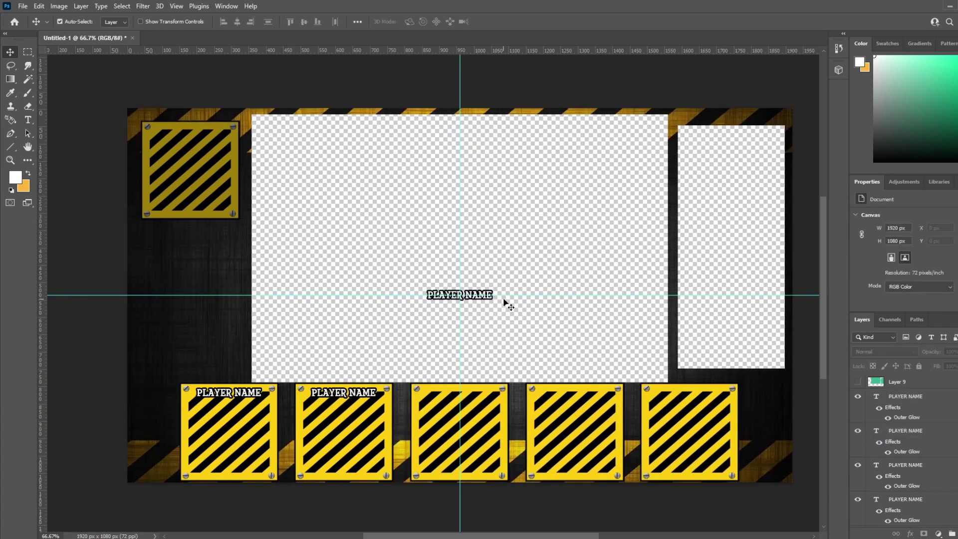
drag(506, 297, 506, 231)
drag(486, 297, 475, 389)
drag(486, 295, 598, 387)
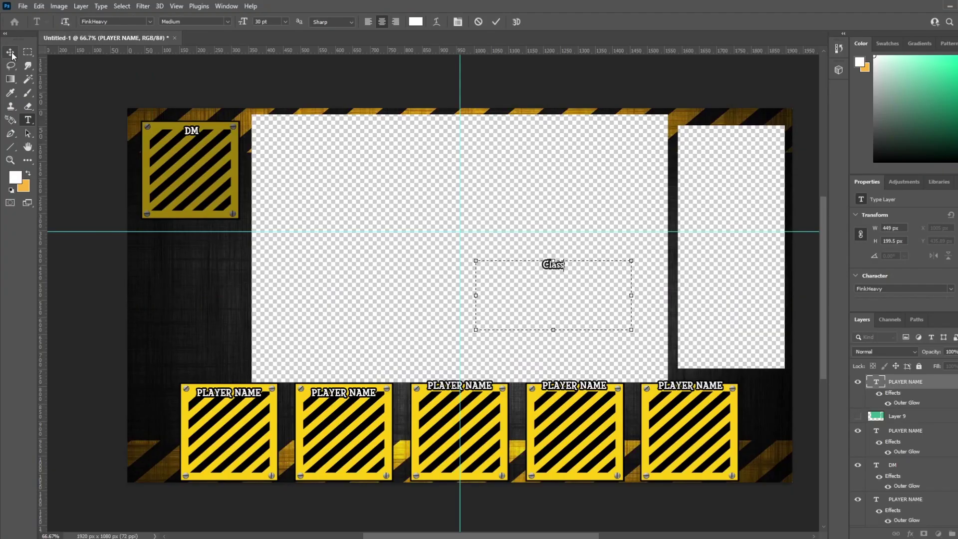
click(10, 52)
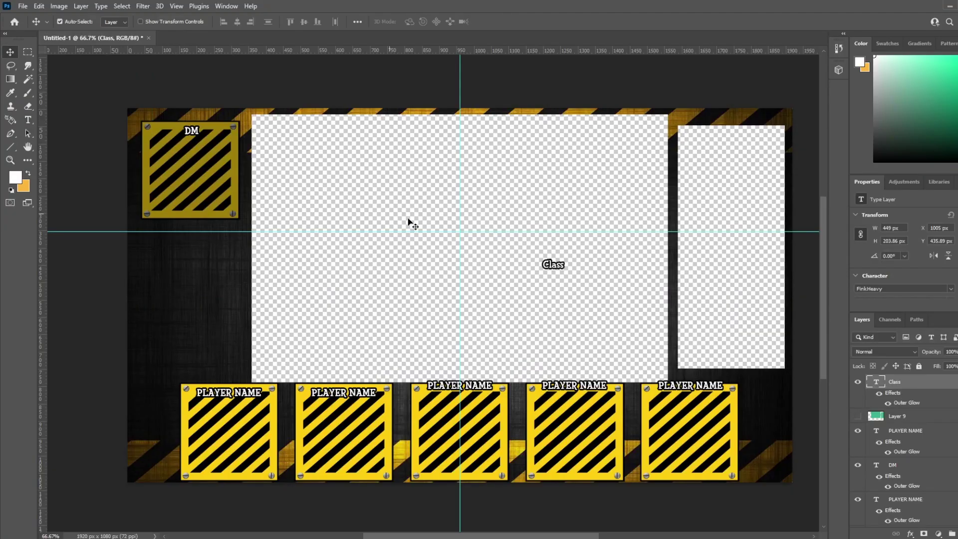
Place the Class label at the bottom edge of the first lower plate and a copy reading Race on the second.
drag(549, 263, 223, 474)
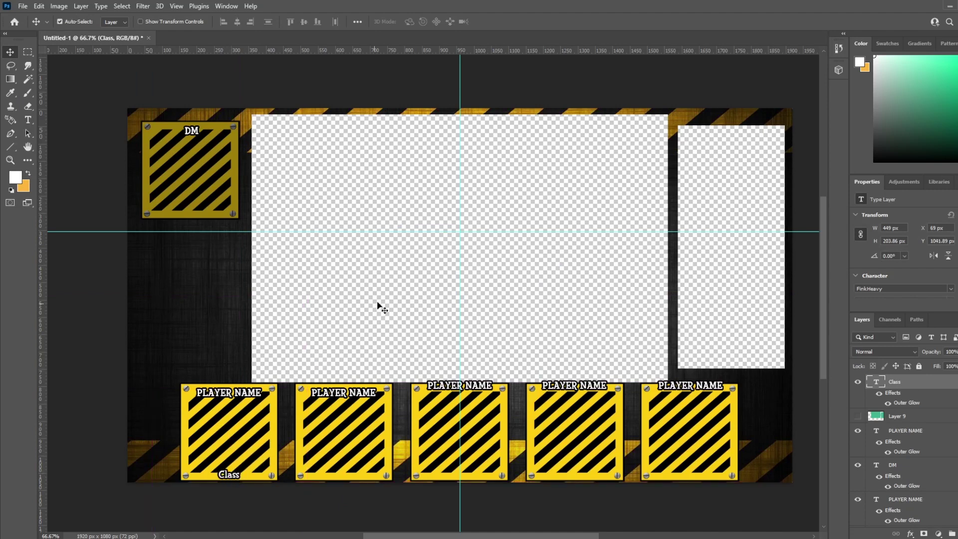
key(ctrl+c)
key(ctrl+v)
drag(465, 300, 528, 311)
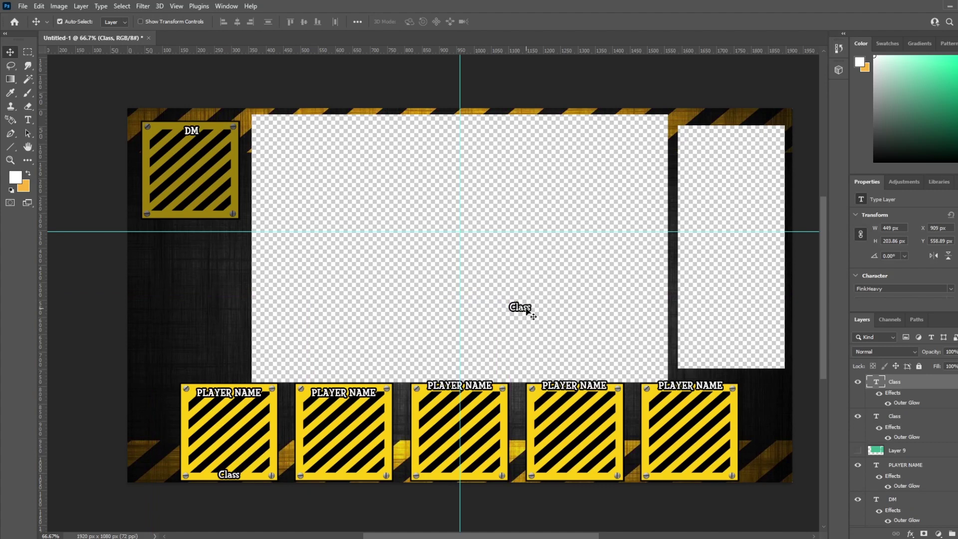
double_click(528, 311)
text(Race)
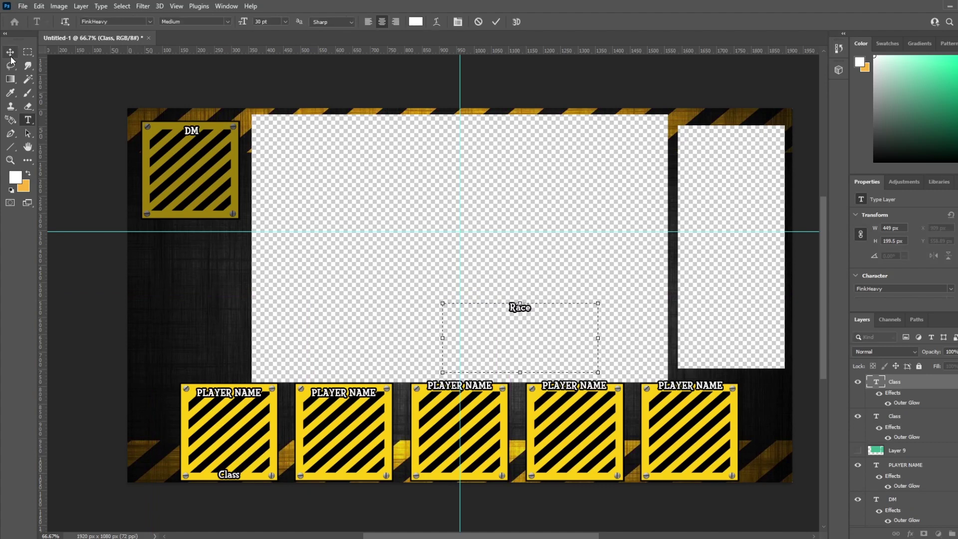
click(10, 53)
drag(520, 309, 339, 476)
Add copied labels reading Twitter Handle and Twitch Name at the bottom edges of the third and fourth lower plates.
key(ctrl+v)
drag(462, 301, 447, 465)
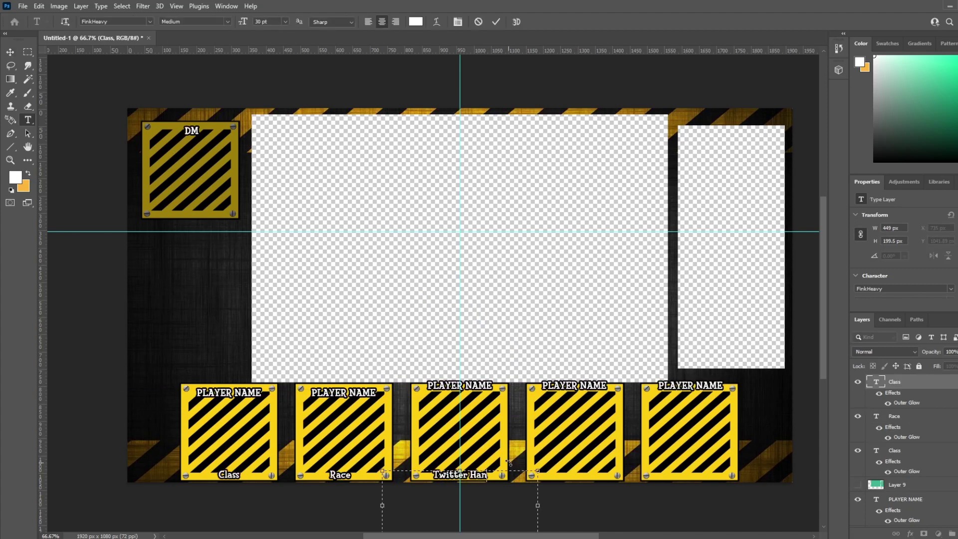
click(10, 52)
key(ctrl+v)
drag(491, 300, 603, 480)
double_click(600, 476)
text(Twitch Name)
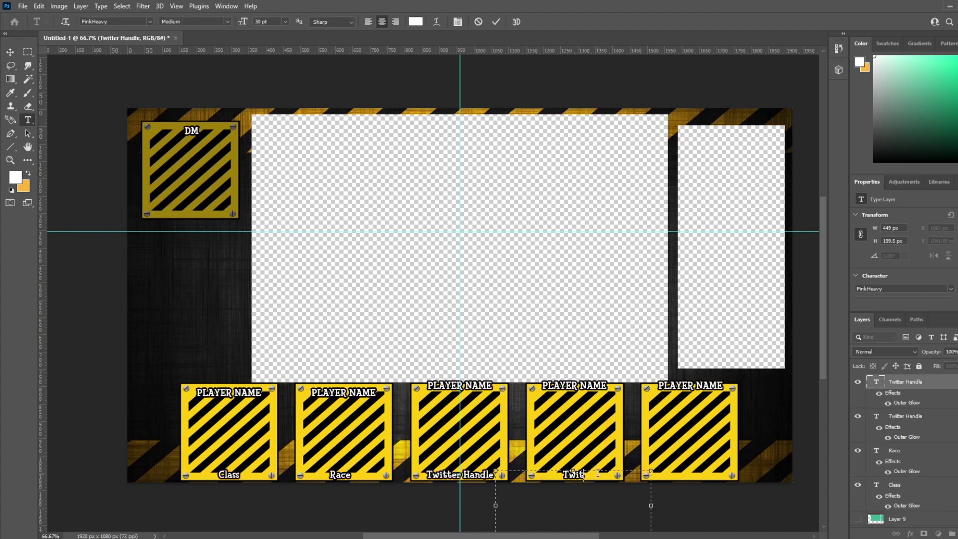
click(10, 52)
Place another label copy at the bottom edge of the fifth lower plate and change its text to Whatever.
key(ctrl+v)
drag(489, 298, 720, 478)
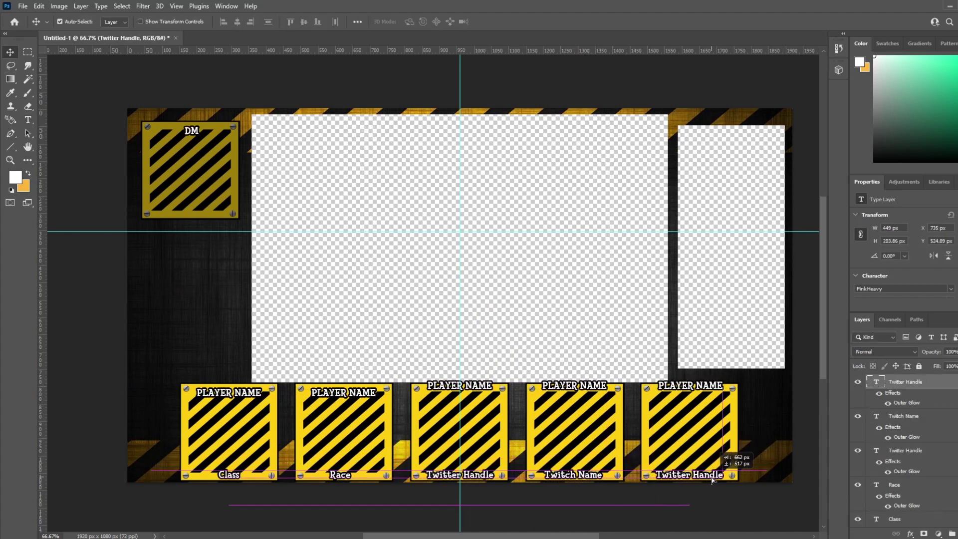
double_click(718, 476)
text(Whatever)
click(10, 53)
Copy a PLAYER NAME label beneath the upper-left plate and replace its text with the lines Logo and Channel Icon.
click(229, 397)
key(ctrl+c)
key(ctrl+v)
drag(461, 298, 191, 262)
double_click(187, 263)
text(Logo)
key(Return)
text(Channel IconClideshow of Character Info)
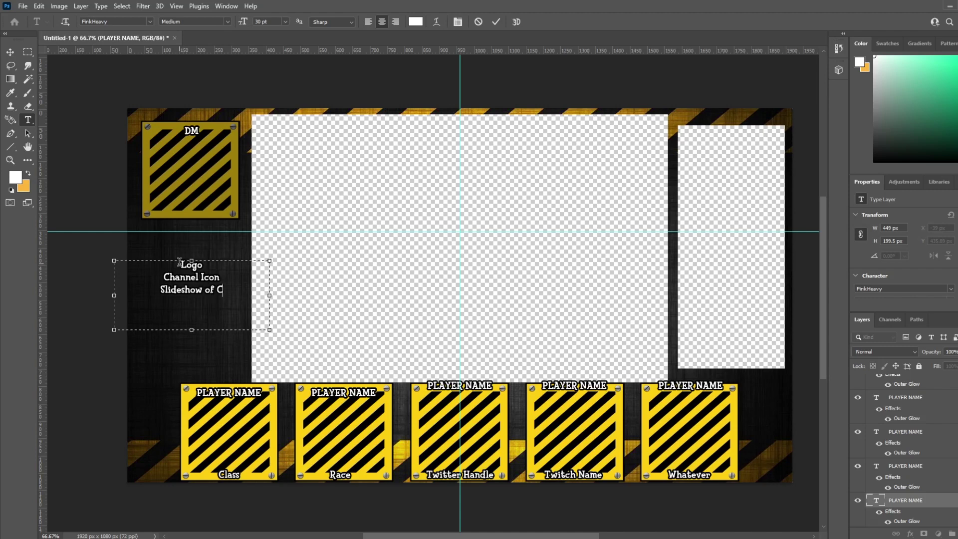
Extend the side text with the lines Slideshow of Character Info, Advertisements and Whatever You Can Think of.
key(Return)
text(Advertisement)
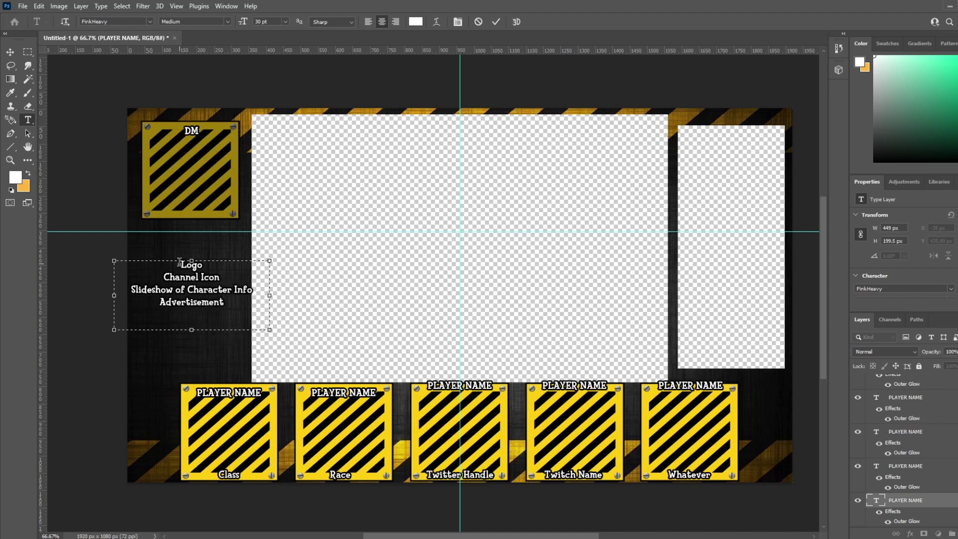
text(s Whatev)
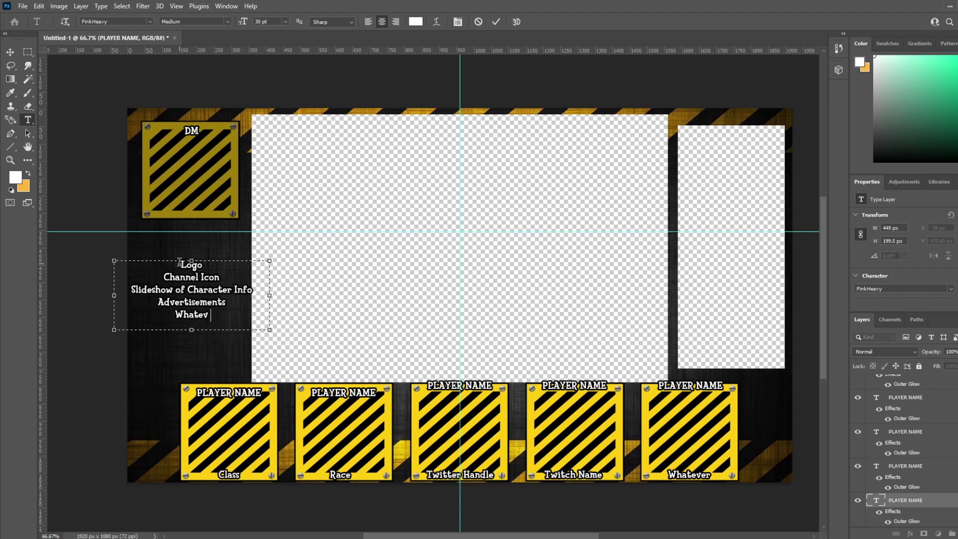
text(er You Can Think of)
click(10, 51)
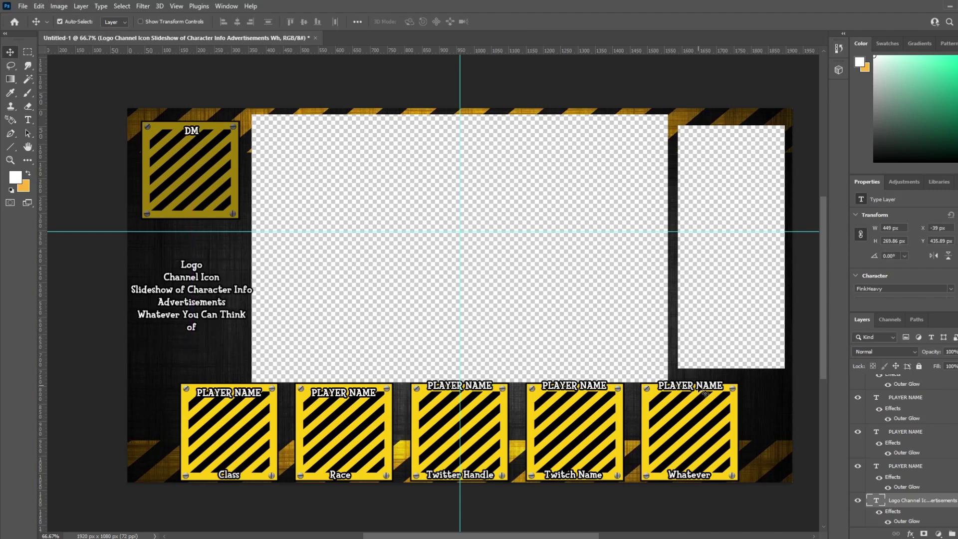
Select all the text layers, from the player names and side list up to the Whatever label.
click(704, 390)
shift+click(666, 398)
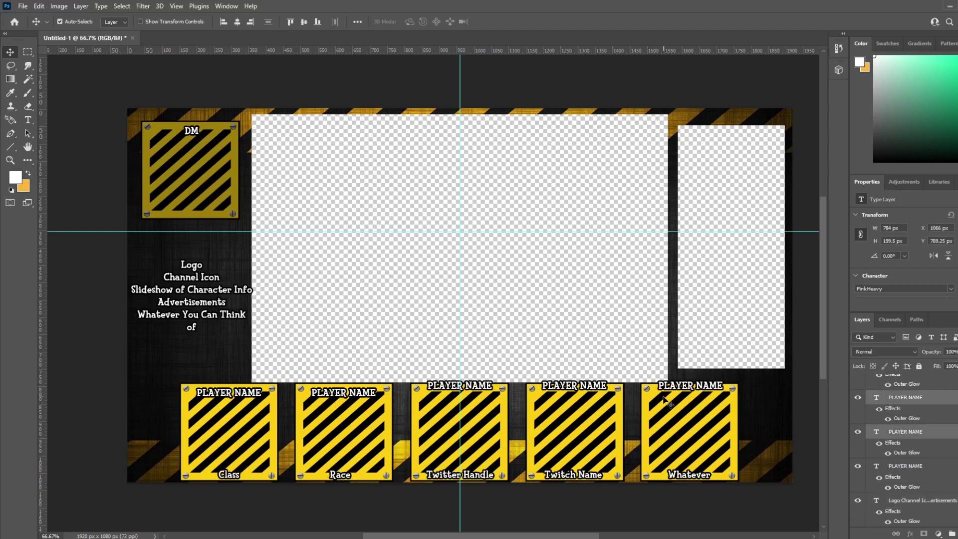
shift+click(336, 395)
shift+click(260, 396)
shift+click(252, 394)
scroll(890, 465, down, 5)
scroll(891, 466, up, 4)
scroll(902, 479, down, 2)
scroll(904, 480, up, 3)
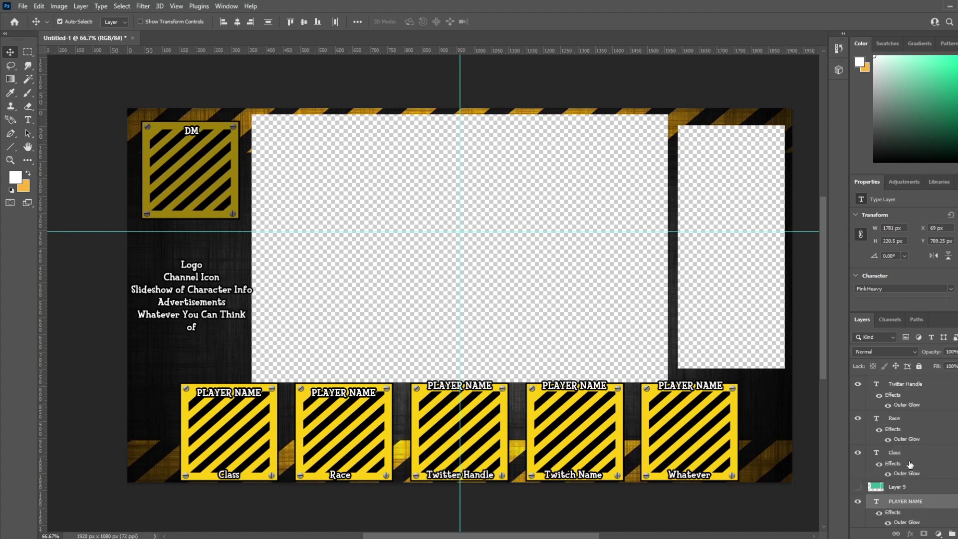
shift+click(912, 453)
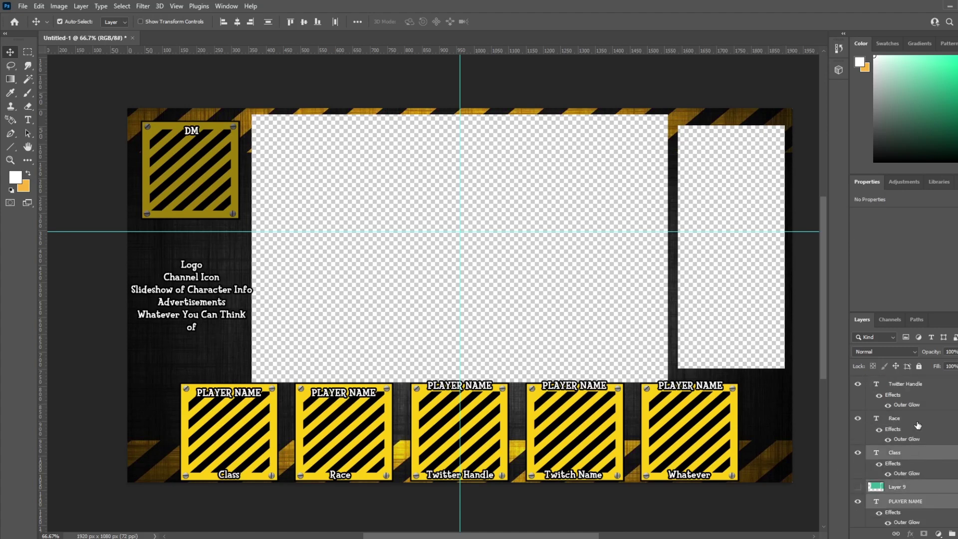
scroll(918, 425, up, 2)
shift+click(917, 387)
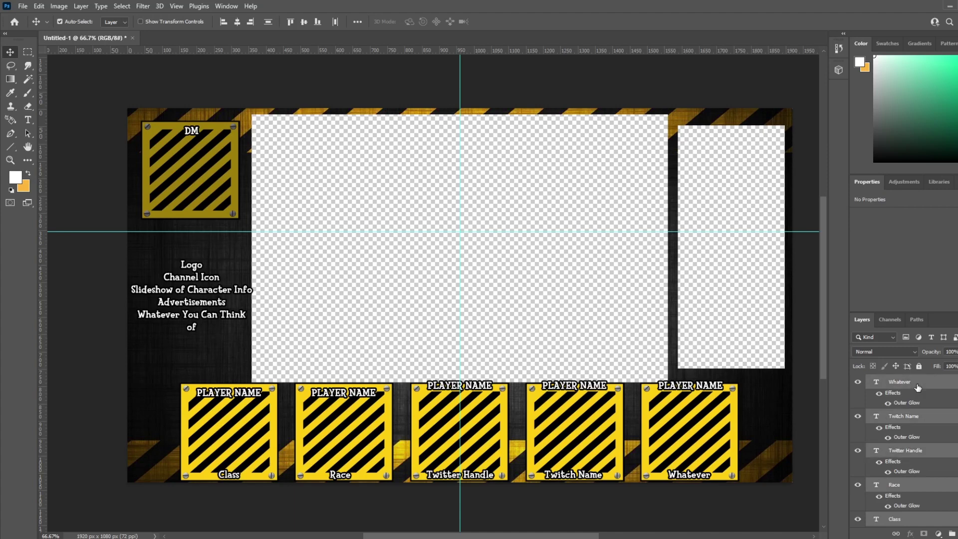
Create a new 1920 × 1080 px document, paste the text layers into it and hide its white Background layer.
key(ctrl+n)
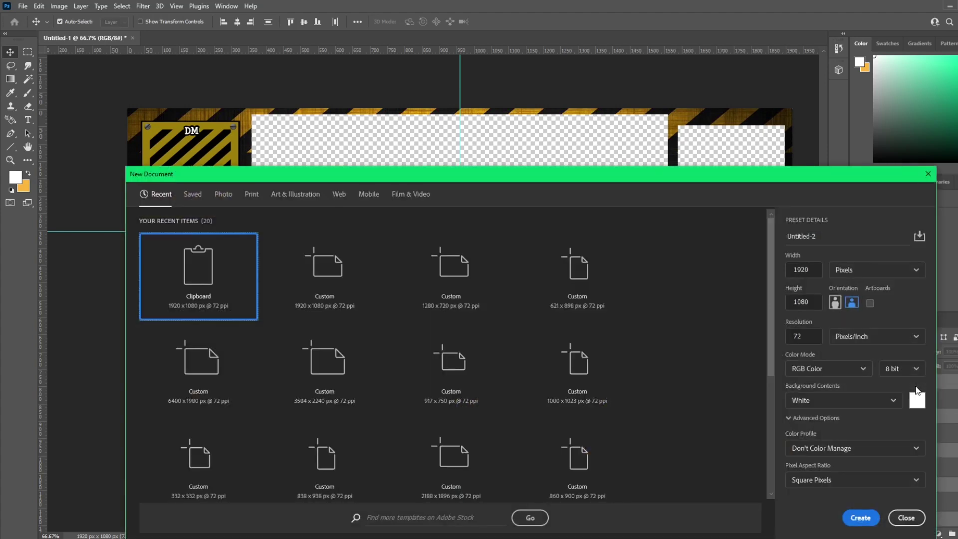
key(Return)
key(ctrl+v)
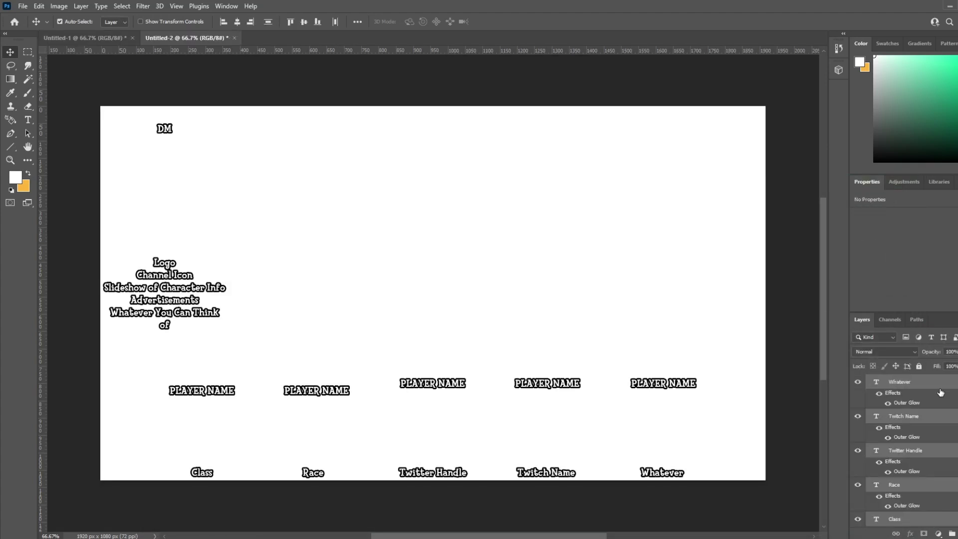
scroll(922, 449, down, 6)
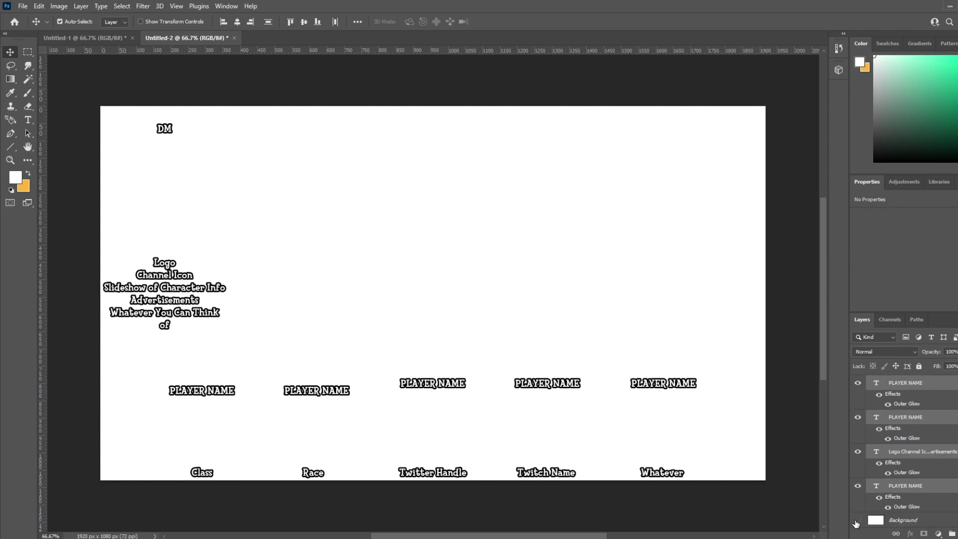
click(856, 521)
click(711, 249)
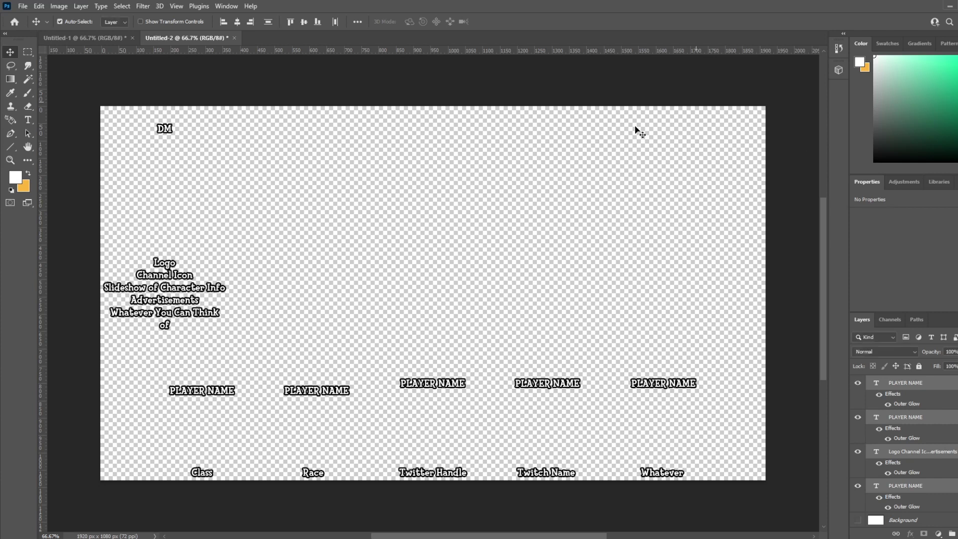
Return to the overlay document and delete the selected text layers so only the plates and frame remain.
click(94, 38)
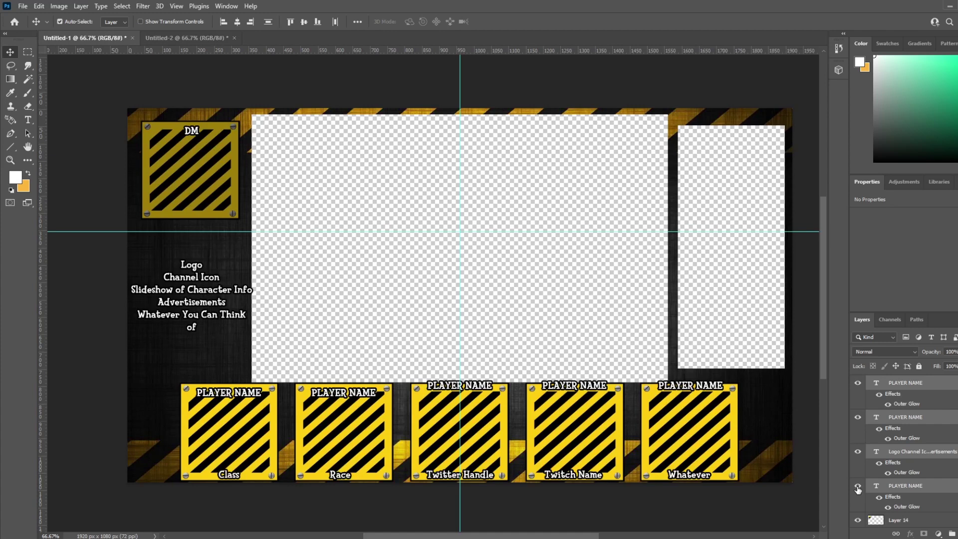
key(Delete)
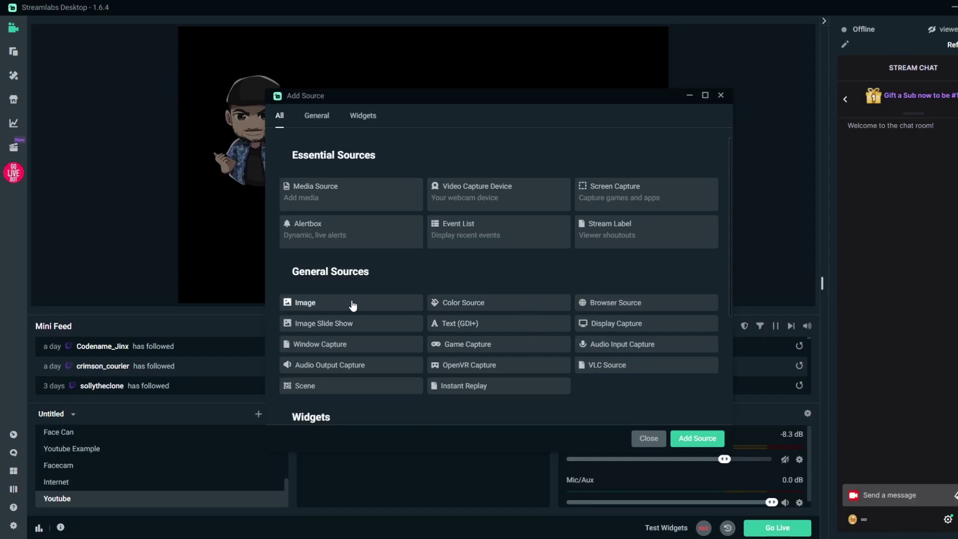
In Streamlabs Desktop, add a new Image source to the Youtube scene showing the exported plate overlay.
click(352, 303)
click(696, 437)
click(449, 339)
click(622, 339)
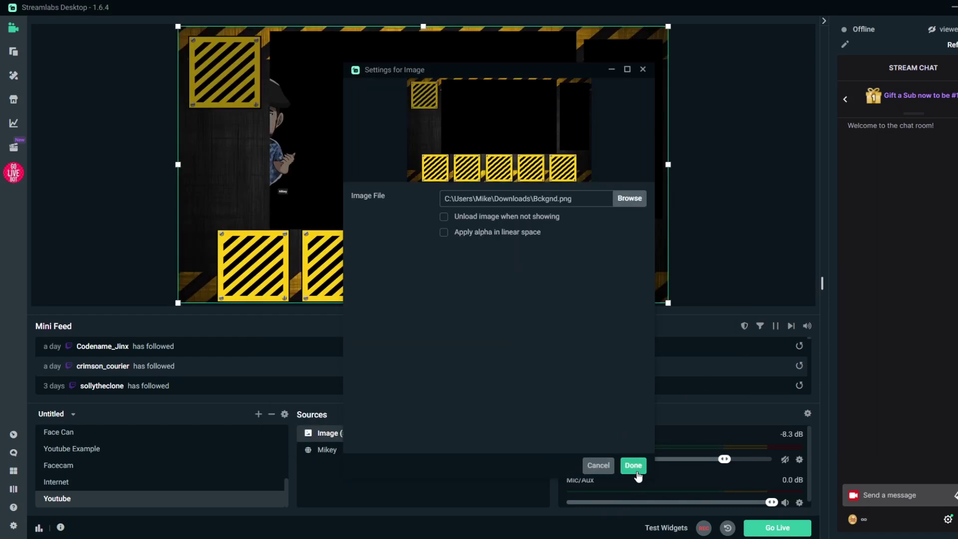
click(635, 468)
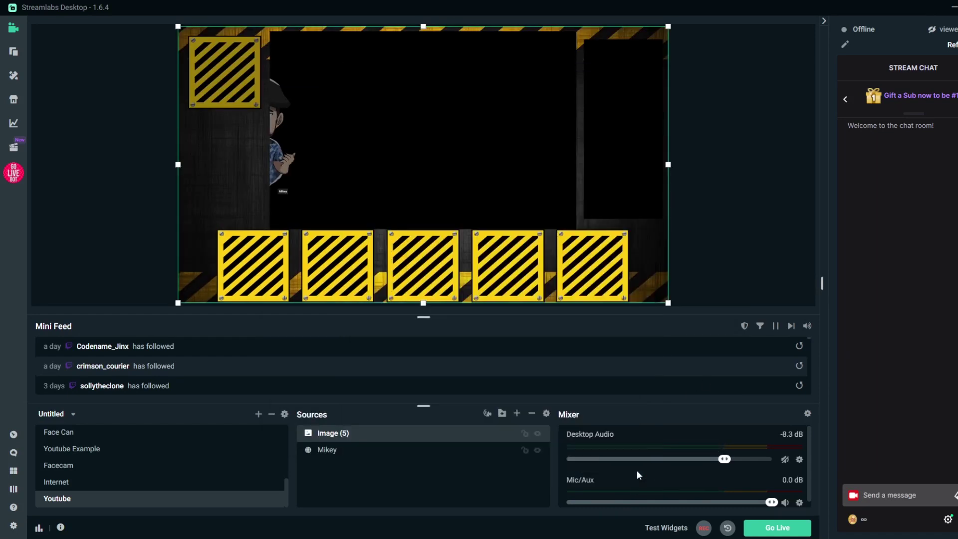
Add a second new Image source that uses the file Lower thirdz.png.
click(516, 414)
click(325, 302)
click(696, 438)
click(449, 339)
click(622, 338)
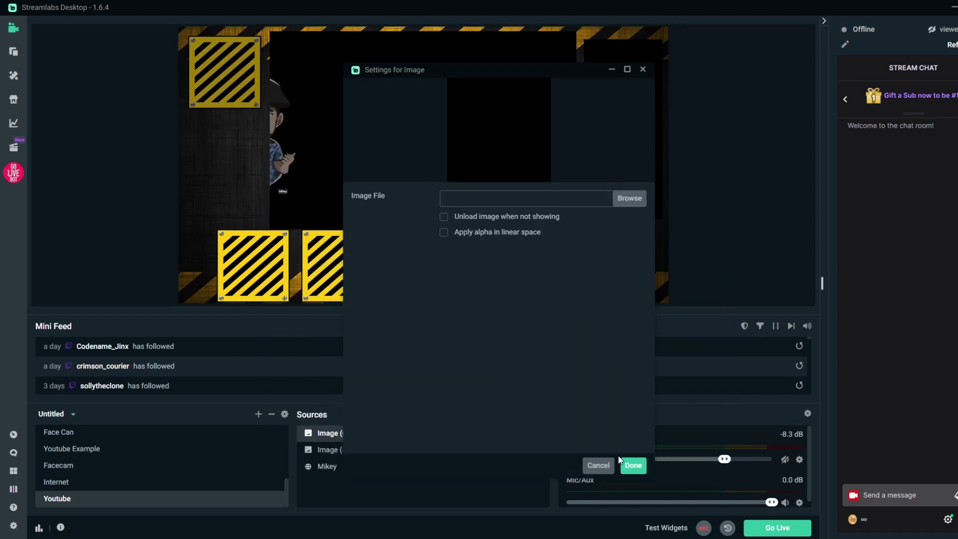
click(628, 198)
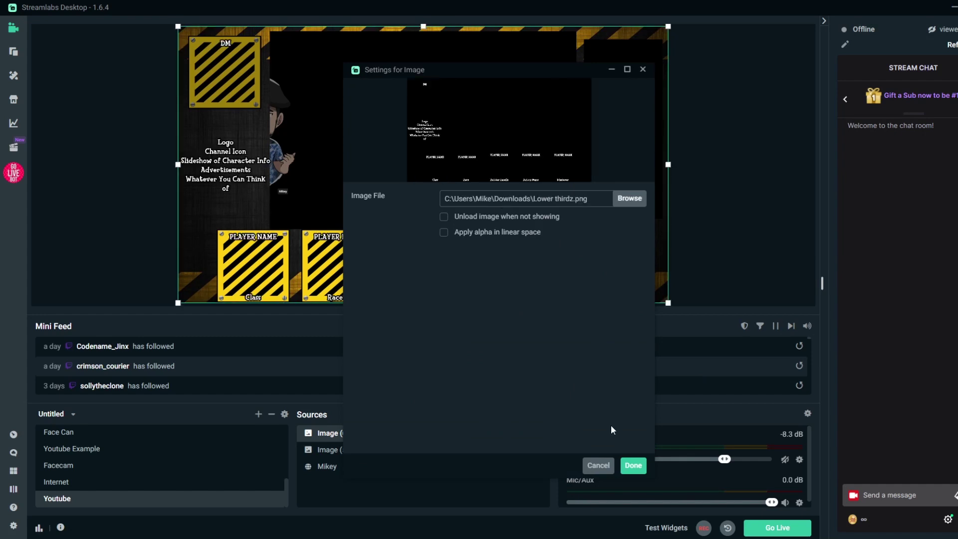
click(633, 465)
Reorder the avatar browser source between the two image sources and toggle the visibility of the text label image.
drag(366, 467, 367, 443)
click(399, 435)
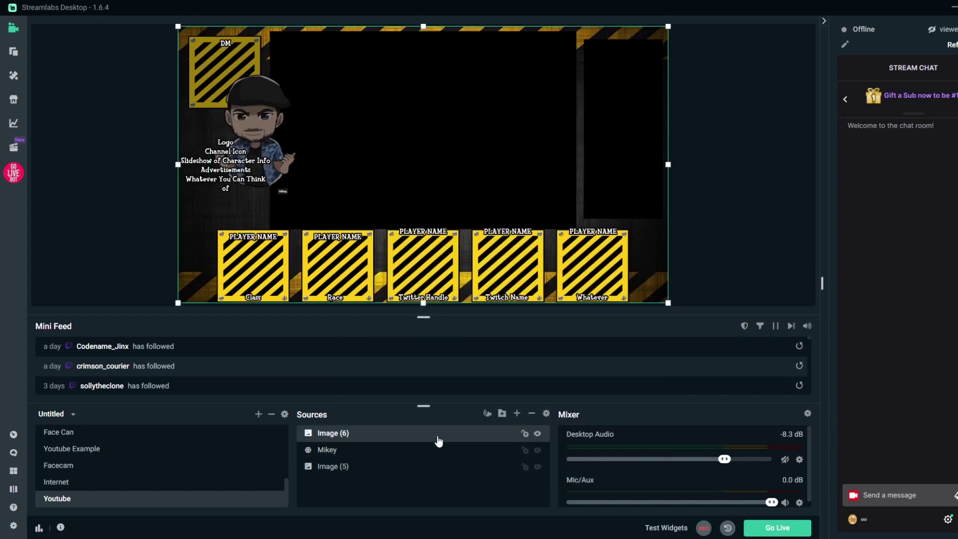
click(539, 433)
click(539, 433)
click(538, 433)
click(538, 433)
Move and shrink the avatar to fit the upper-left DM plate, and place a pasted copy on the first lower plate.
drag(253, 123, 236, 78)
drag(361, 154, 312, 117)
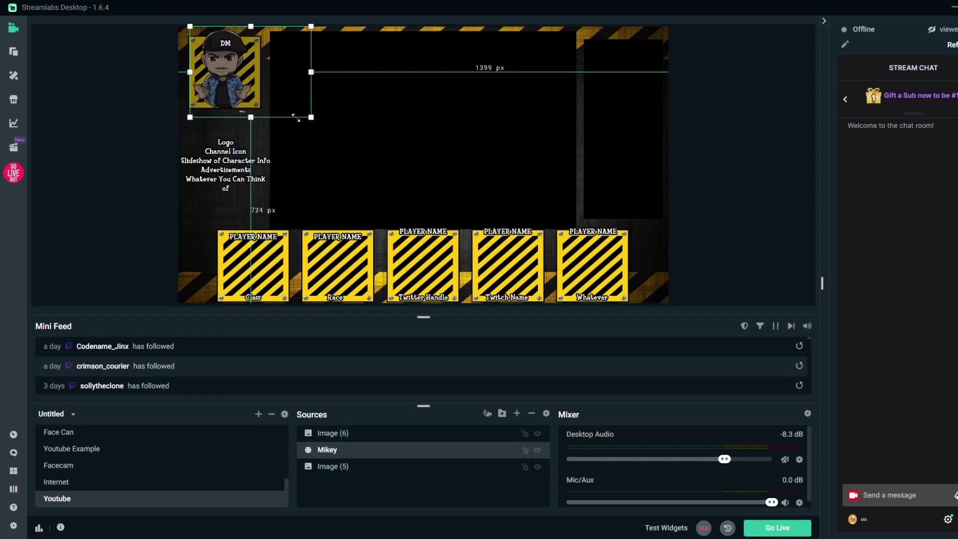
key(ctrl+v)
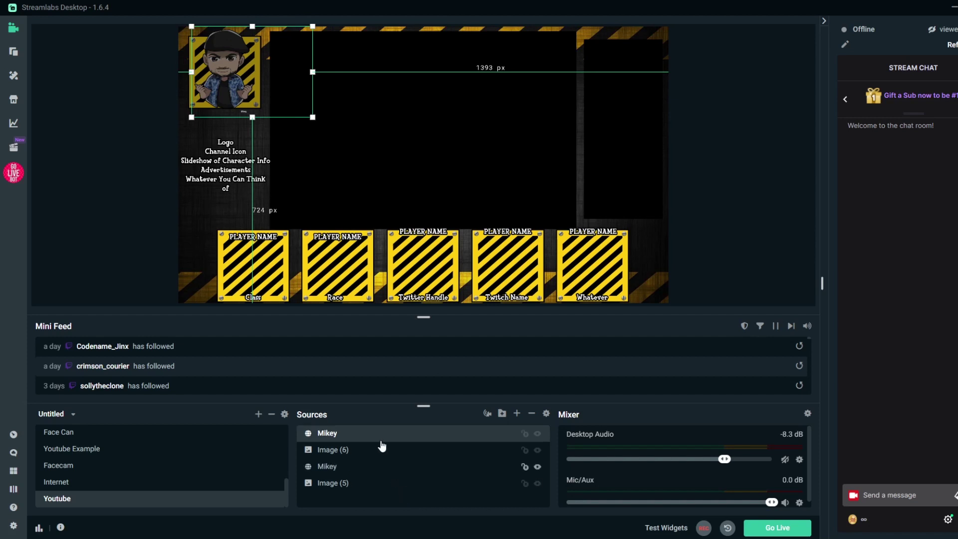
drag(238, 74, 263, 266)
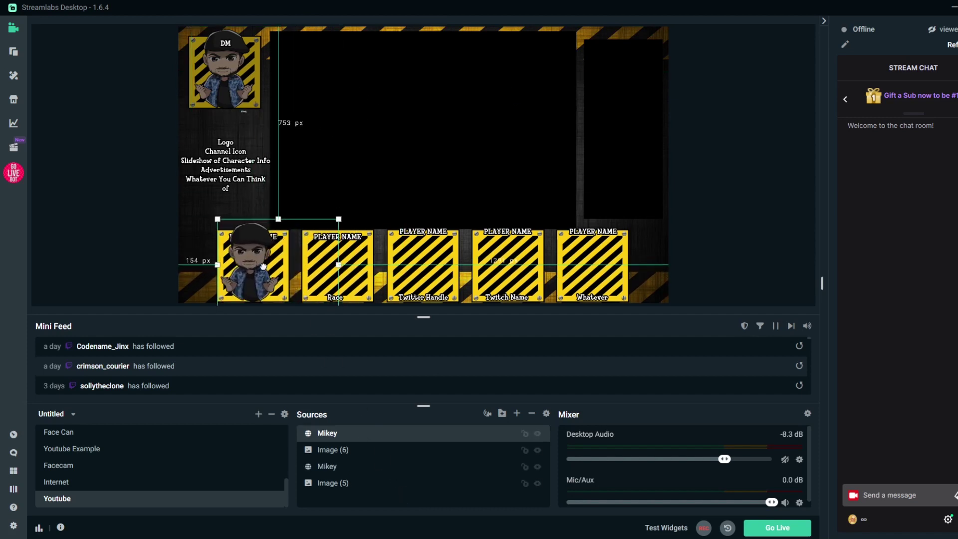
Paste four more avatar copies and place one on each of the remaining lower plates.
key(ctrl+v)
drag(230, 90, 439, 280)
key(ctrl+v)
key(ctrl+v)
drag(238, 73, 525, 287)
key(ctrl+v)
drag(280, 72, 601, 271)
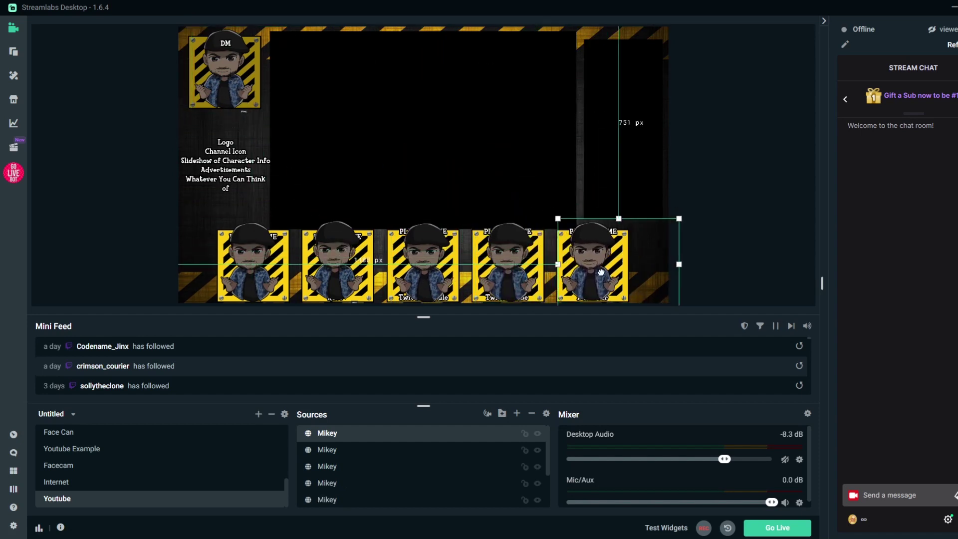
click(373, 143)
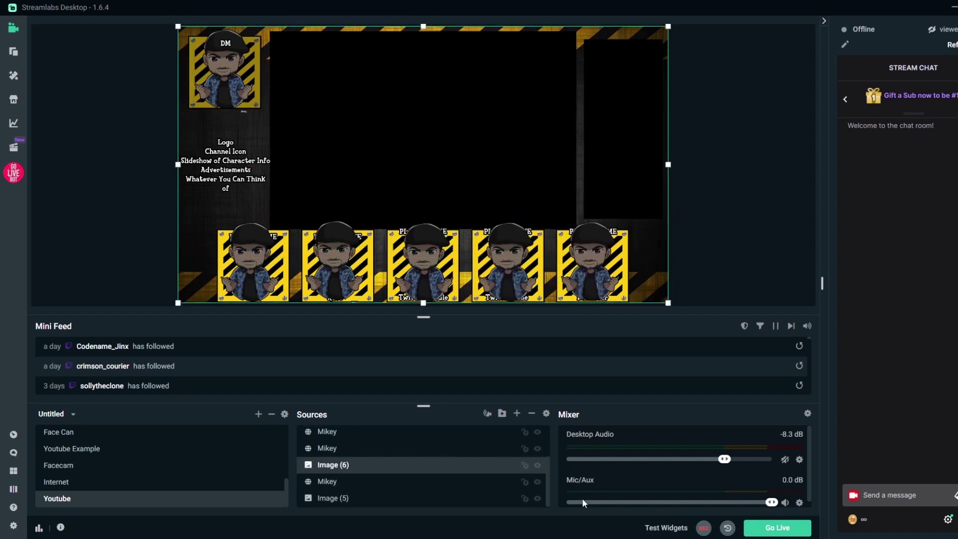
Delete the text label image from the scene and add a new Window Capture source.
key(Delete)
click(517, 413)
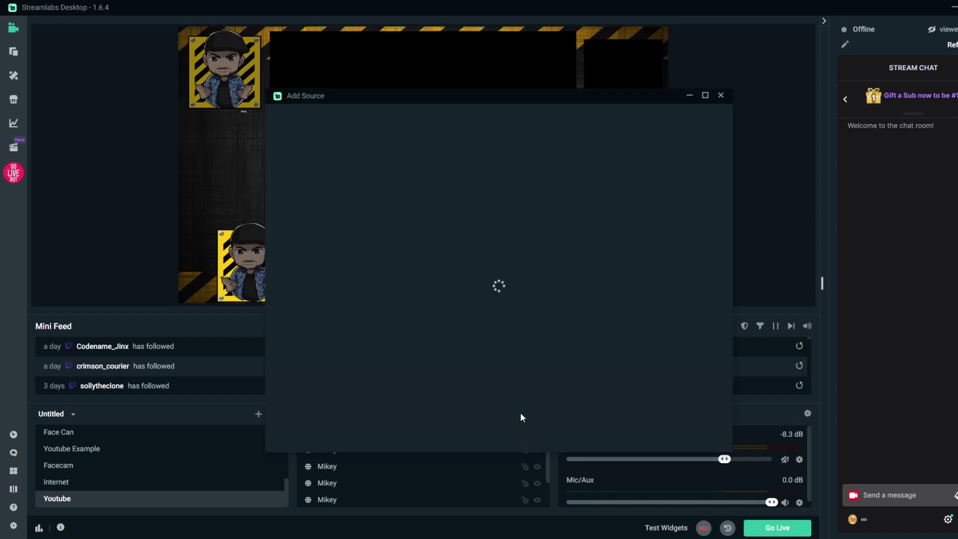
click(356, 344)
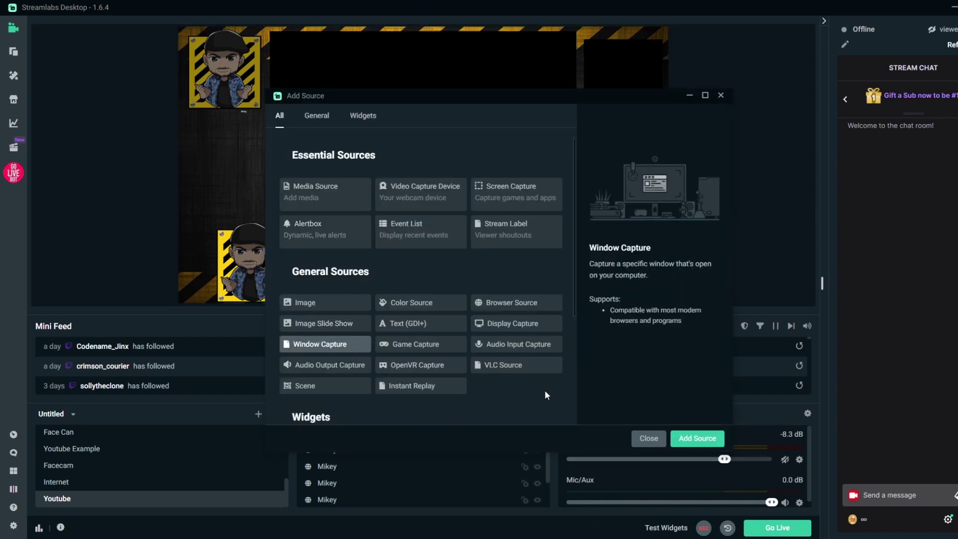
click(696, 438)
click(450, 338)
click(619, 344)
Set the window capture to the Firefox window "White Flags | Roll20".
click(636, 198)
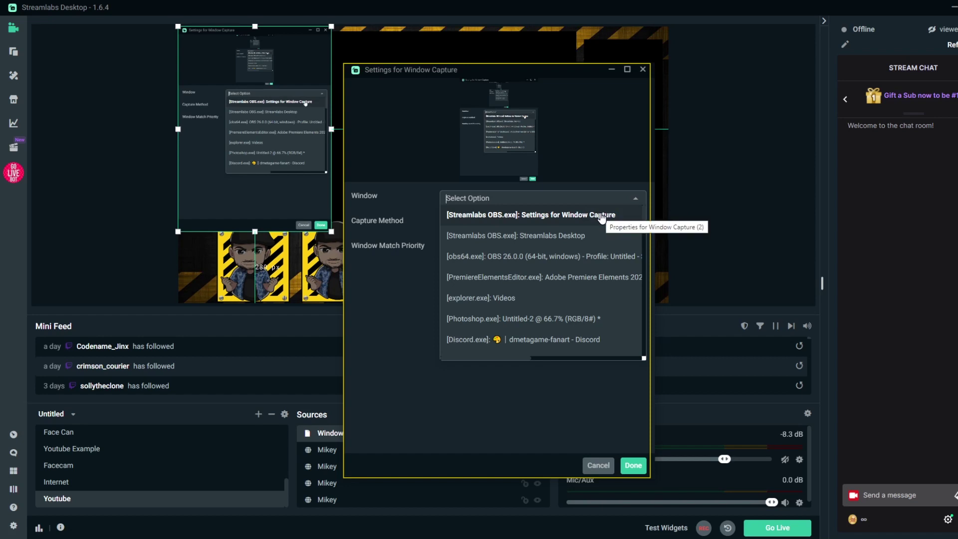
text(whit)
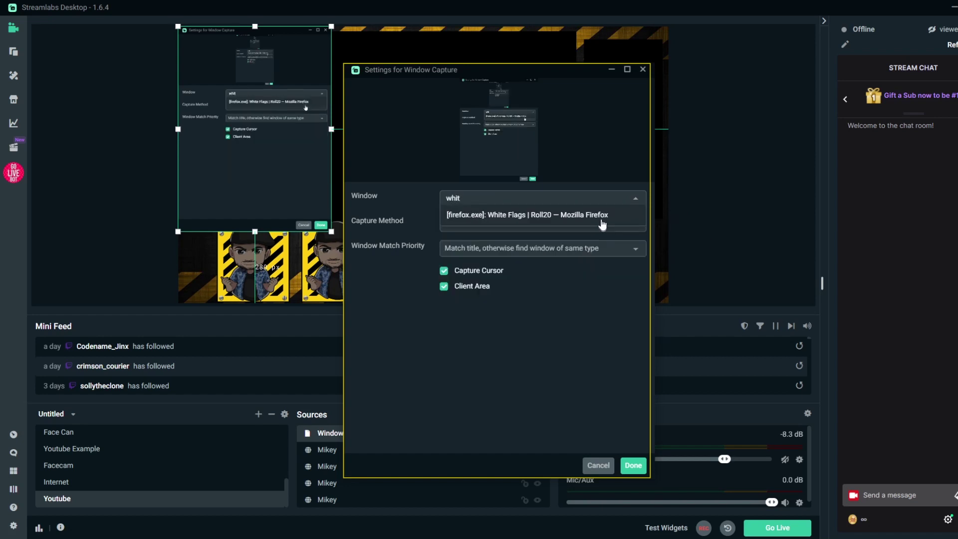
click(601, 225)
click(633, 465)
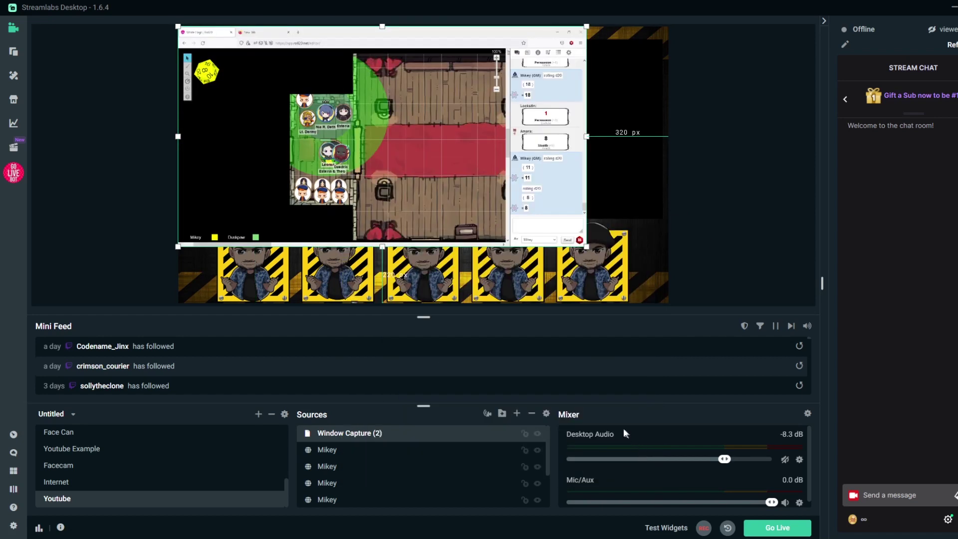
Move and enlarge the Roll20 capture to cover the overlay's central and right openings, and place it beneath the overlay image.
drag(322, 160, 402, 144)
drag(658, 228, 690, 246)
mouse_move(469, 441)
mouse_down()
mouse_move(442, 508)
mouse_move(413, 507)
mouse_move(402, 488)
mouse_move(410, 465)
mouse_up()
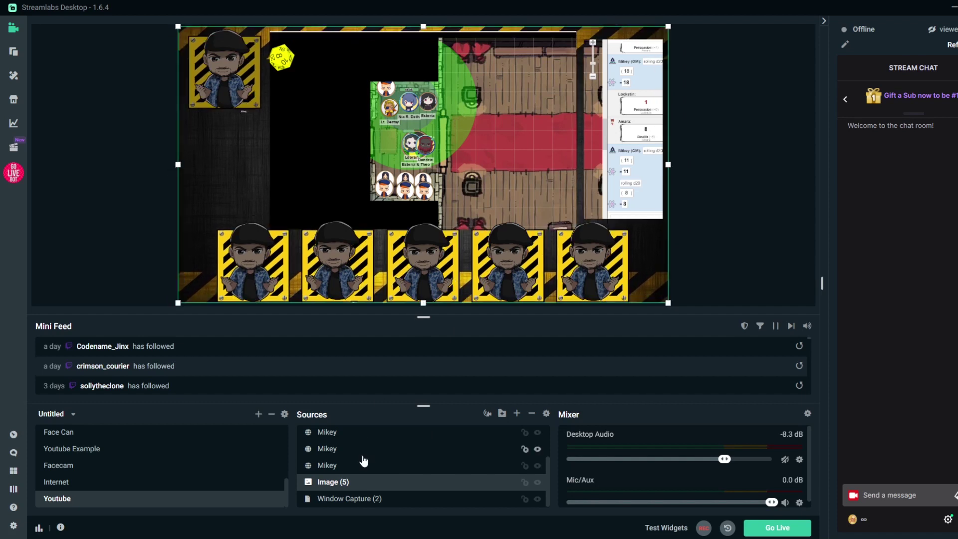
Reposition the Roll20 capture behind the large central opening and crop its right side so that only the map shows.
click(362, 499)
drag(436, 129, 435, 125)
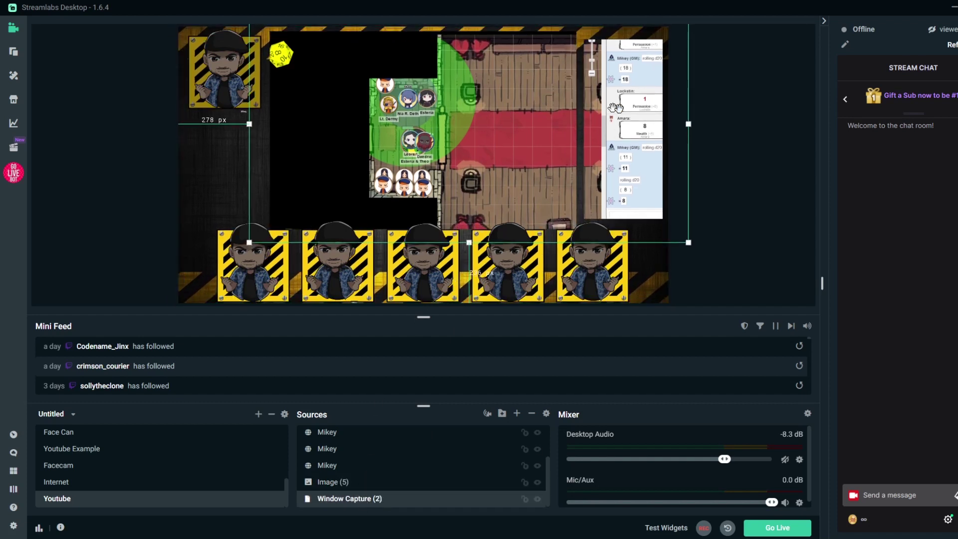
drag(609, 163, 590, 161)
drag(671, 124, 585, 123)
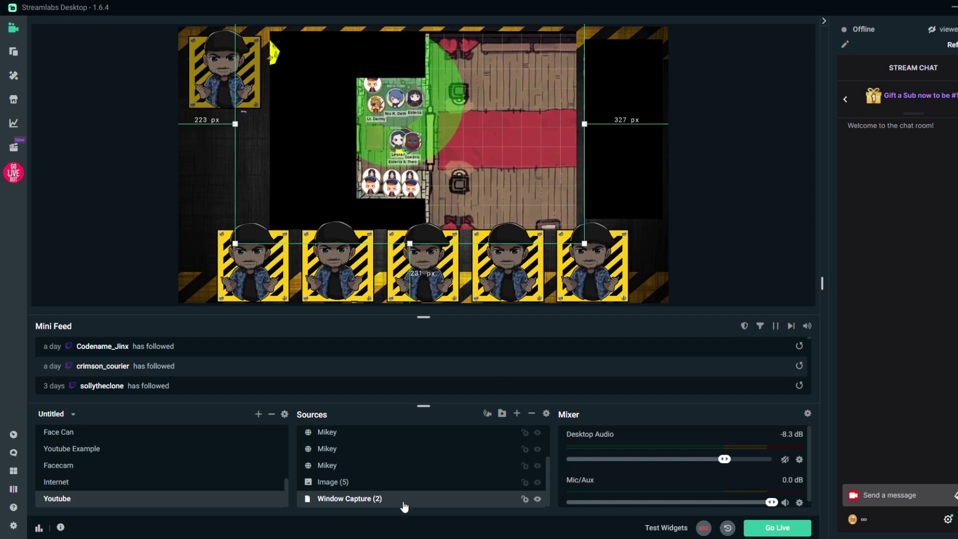
Duplicate the Roll20 capture, restore the copy's cropped right side, and crop its left side down to the chat column.
drag(403, 506, 398, 496)
mouse_move(375, 167)
mouse_down()
mouse_move(383, 189)
mouse_move(358, 167)
mouse_up()
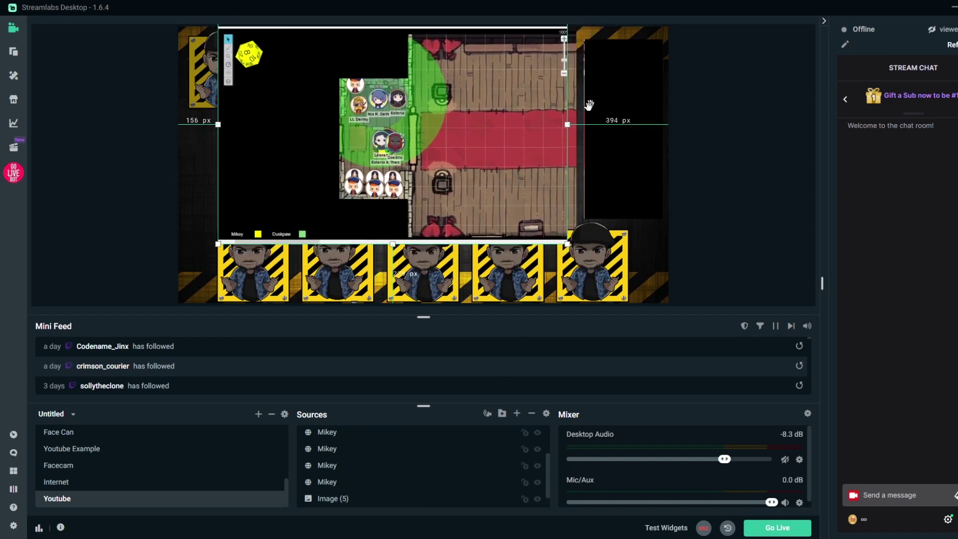
drag(567, 125, 683, 128)
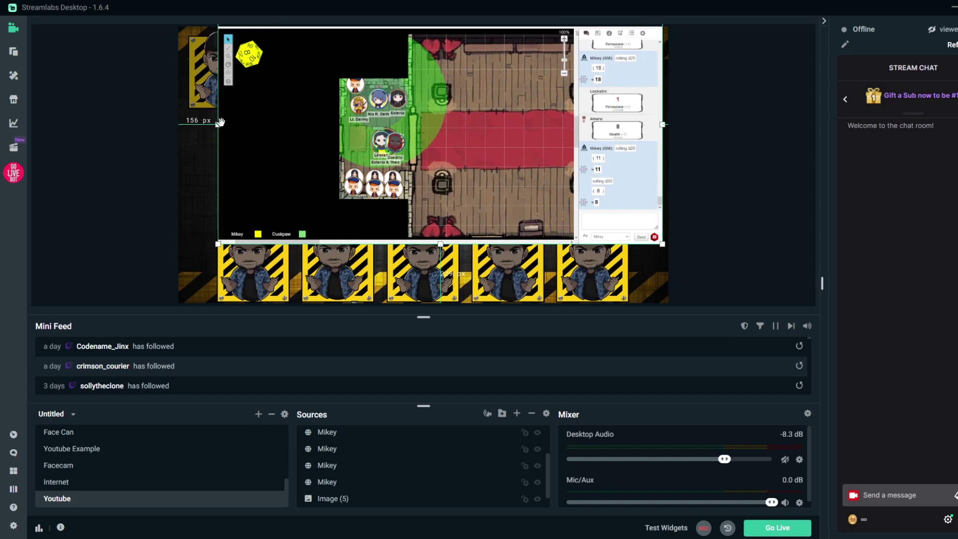
drag(220, 122, 597, 198)
Crop the top and bottom of the Roll20 chat capture and move it over the narrow right opening of the overlay.
drag(608, 41, 608, 75)
drag(607, 279, 607, 246)
drag(610, 203, 629, 176)
Place the Roll20 chat capture beneath the overlay image and extend its top and right edges to fill the narrow opening.
scroll(434, 466, up, 3)
drag(419, 438, 420, 487)
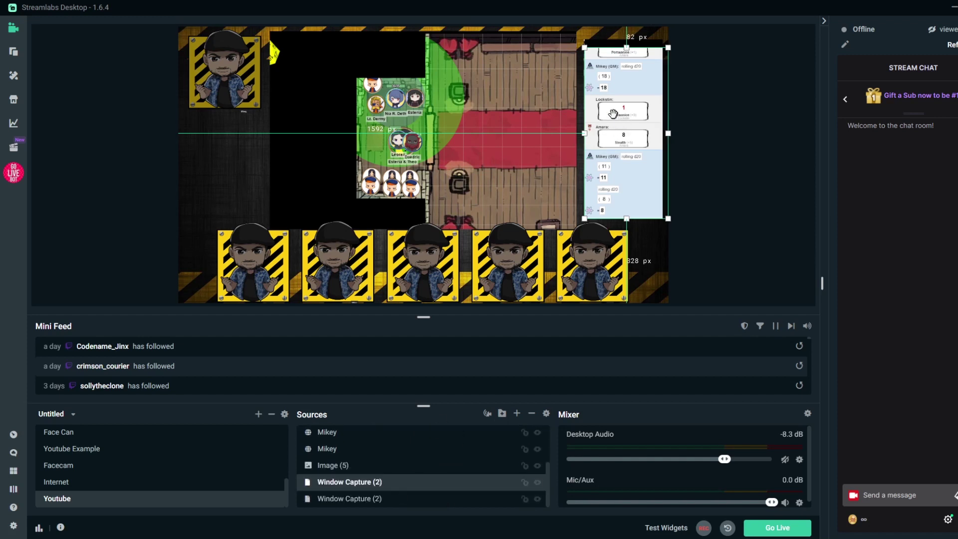
drag(628, 46, 628, 34)
drag(668, 125, 692, 126)
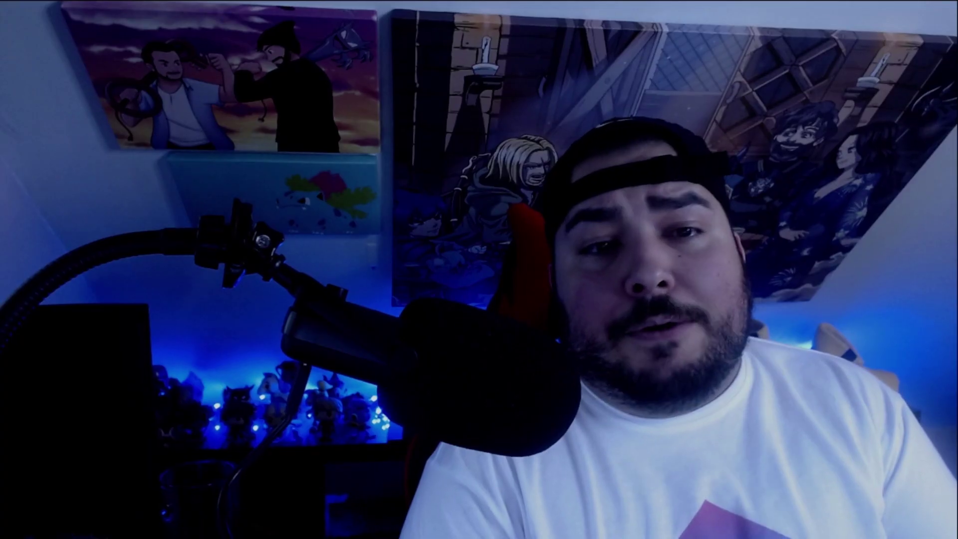